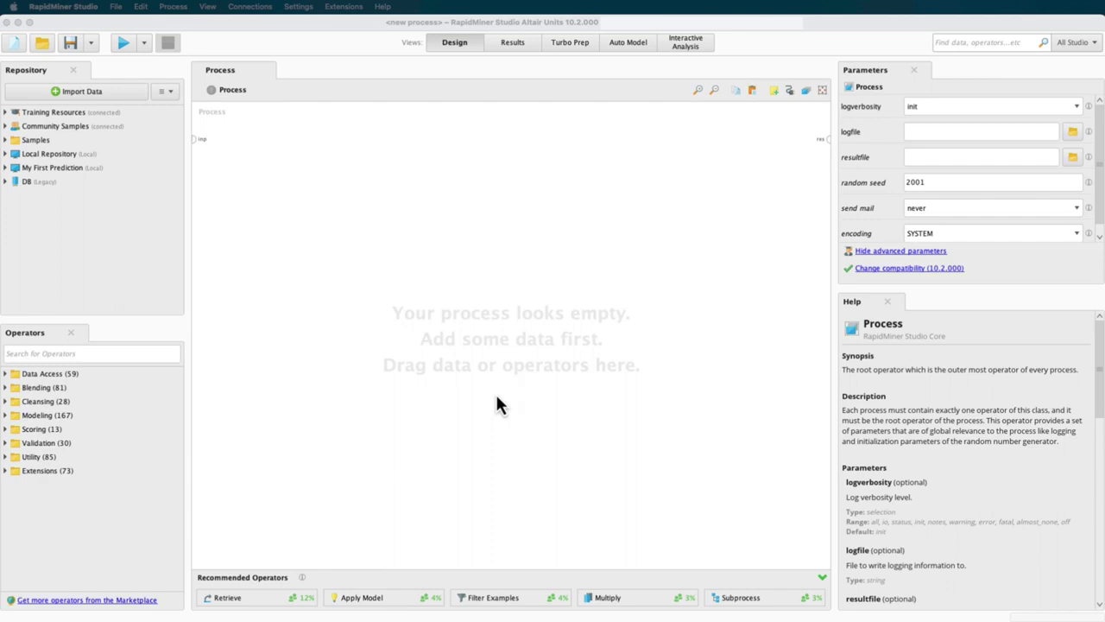
# Step: In Turbo Prep, open the Load Data browser, expand My First Prediction, and start Import Data
pyautogui.click(583, 48)
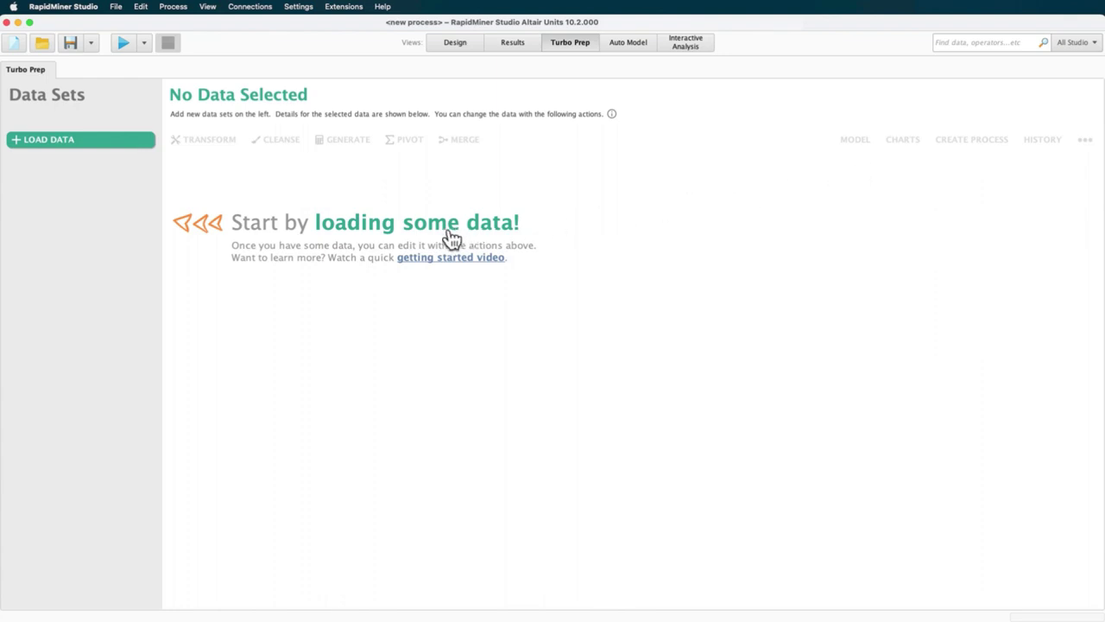
pyautogui.click(129, 145)
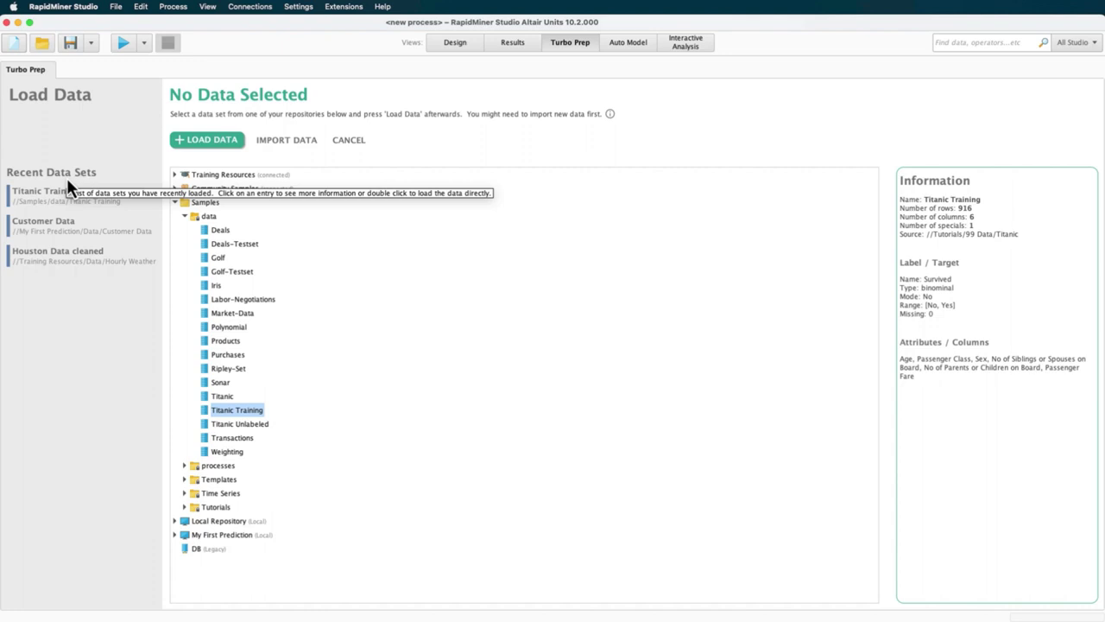
pyautogui.click(176, 536)
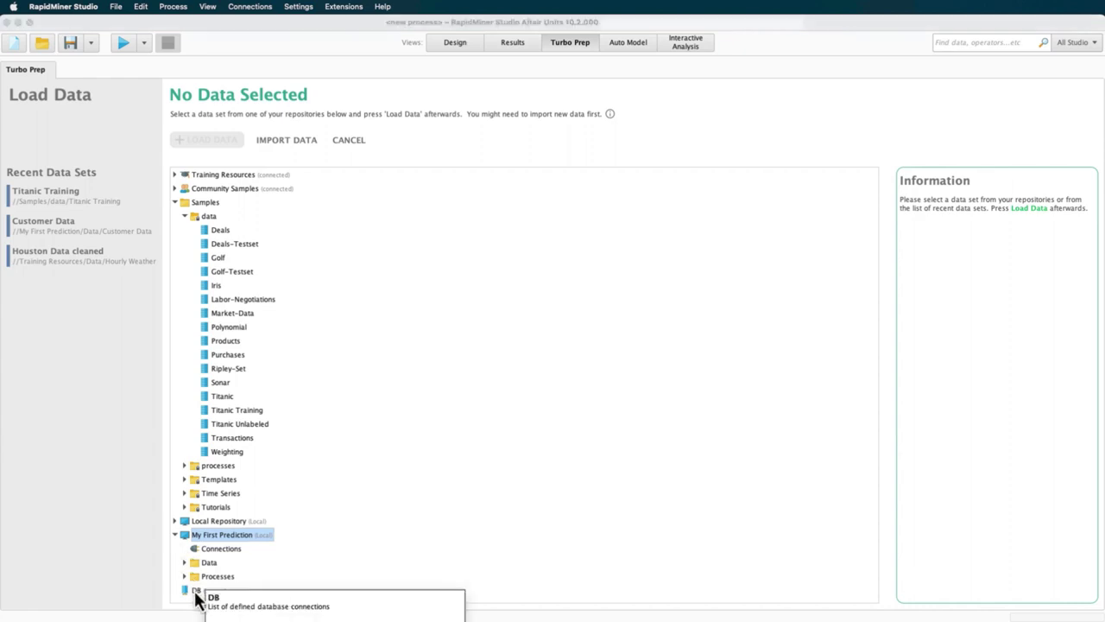
pyautogui.click(286, 139)
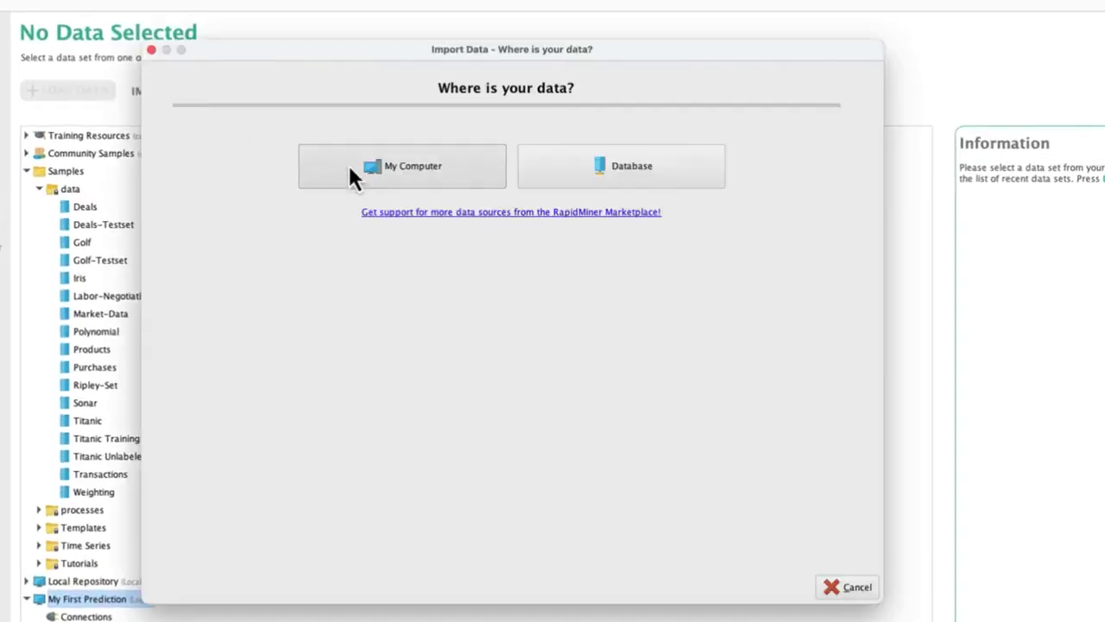
# Step: Choose Database as the import source, then cancel both the new connection and the Import Data wizard
pyautogui.click(598, 172)
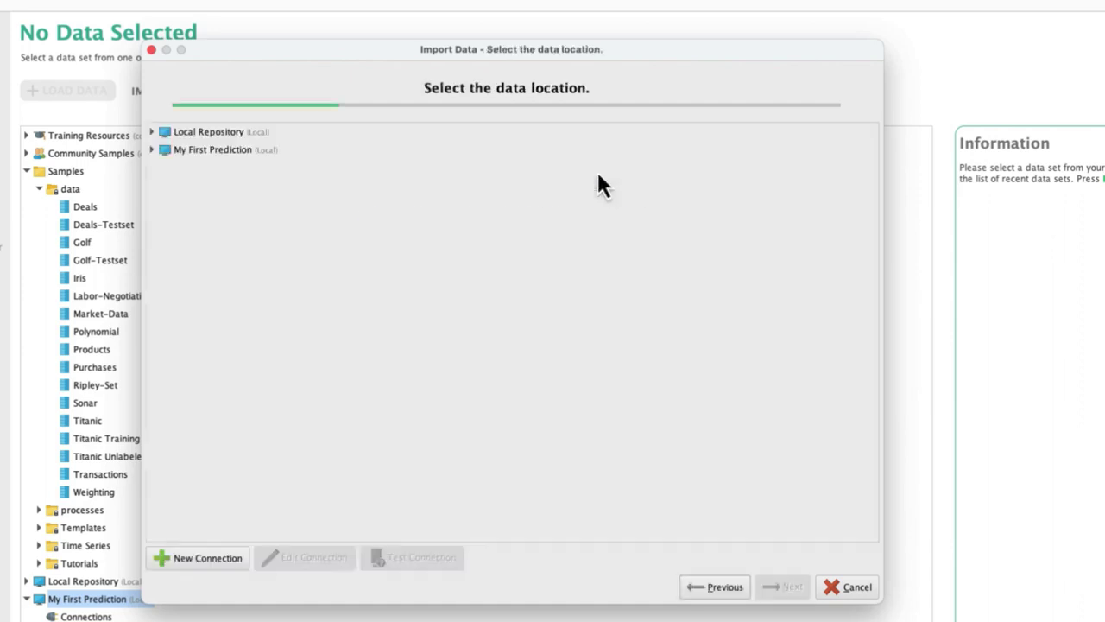
pyautogui.click(219, 559)
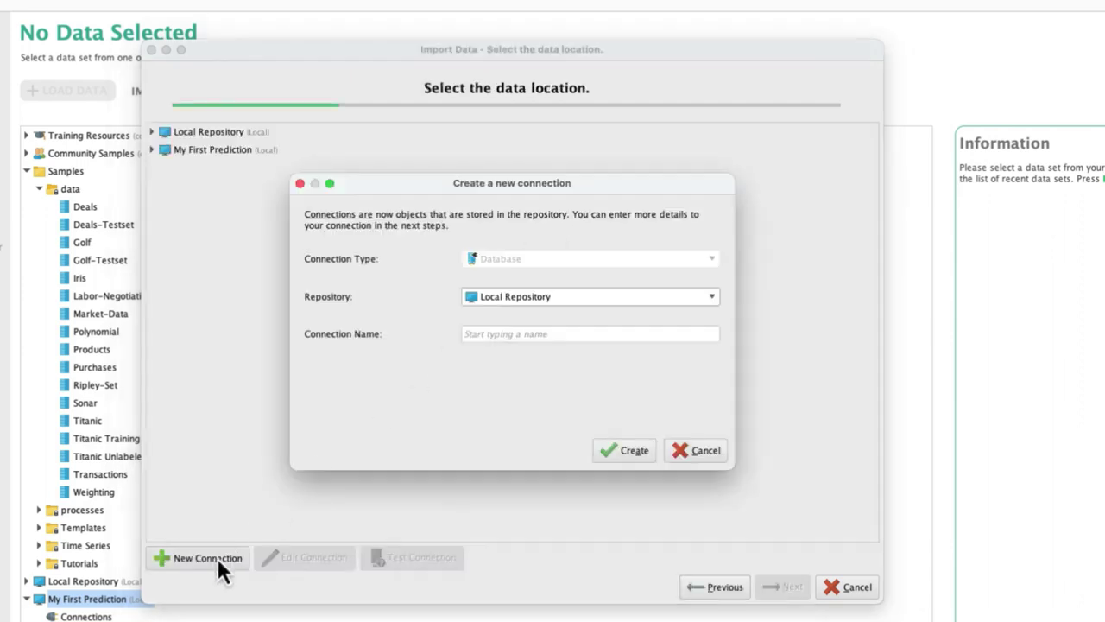
pyautogui.click(687, 452)
pyautogui.click(846, 591)
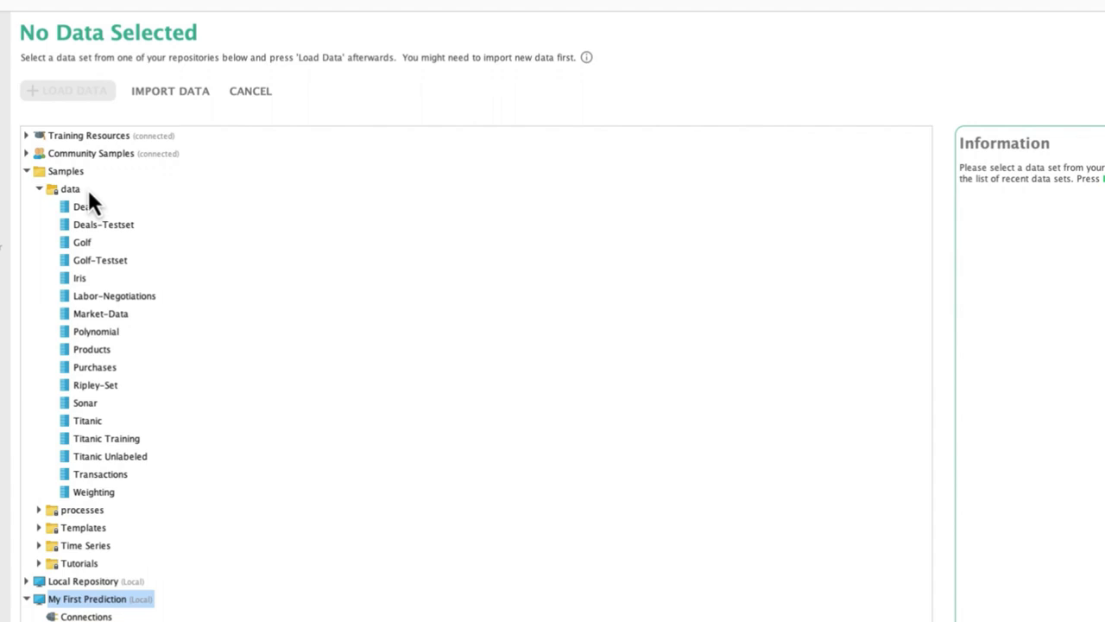
# Step: Select Samples > data > Titanic Training and load it into Turbo Prep
pyautogui.click(98, 438)
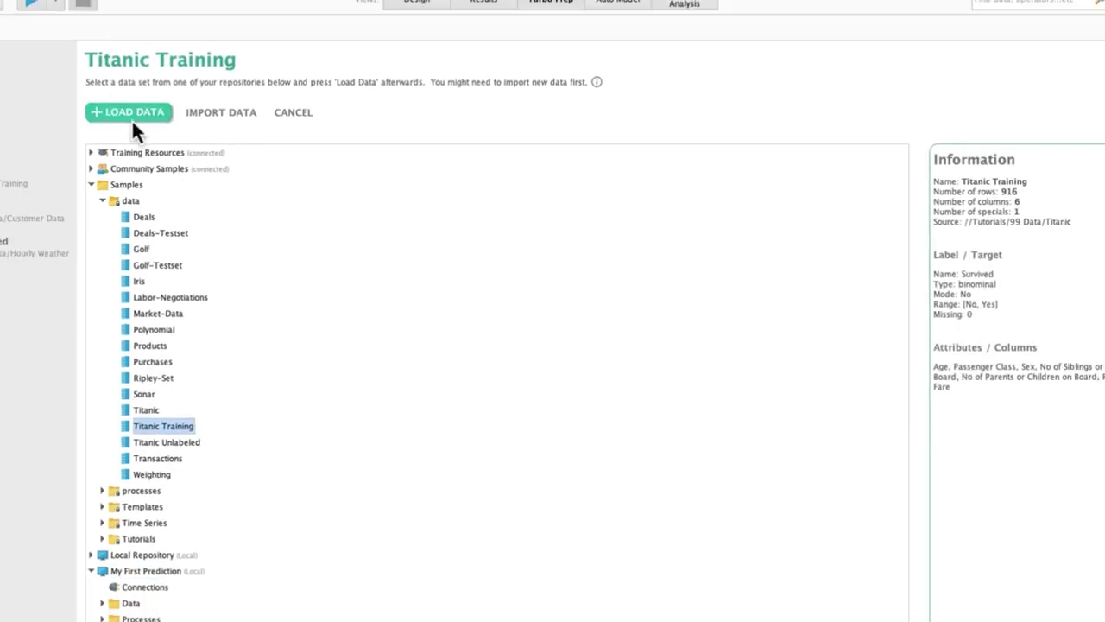
pyautogui.click(69, 91)
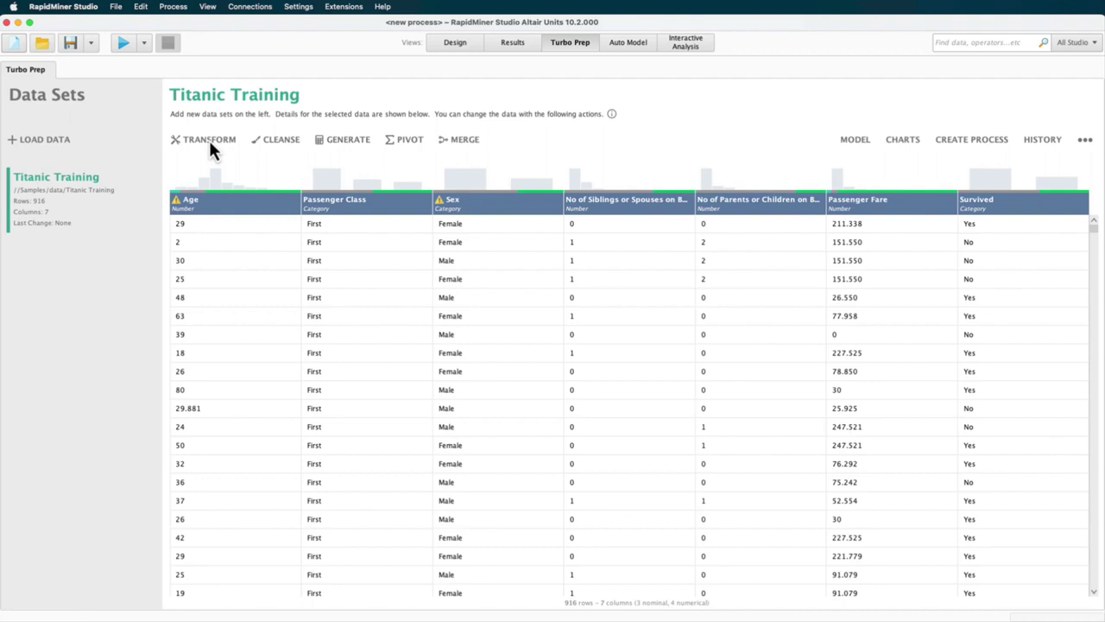
# Step: Rename the Sex column to Gender under Transform and commit the transformation
pyautogui.click(209, 141)
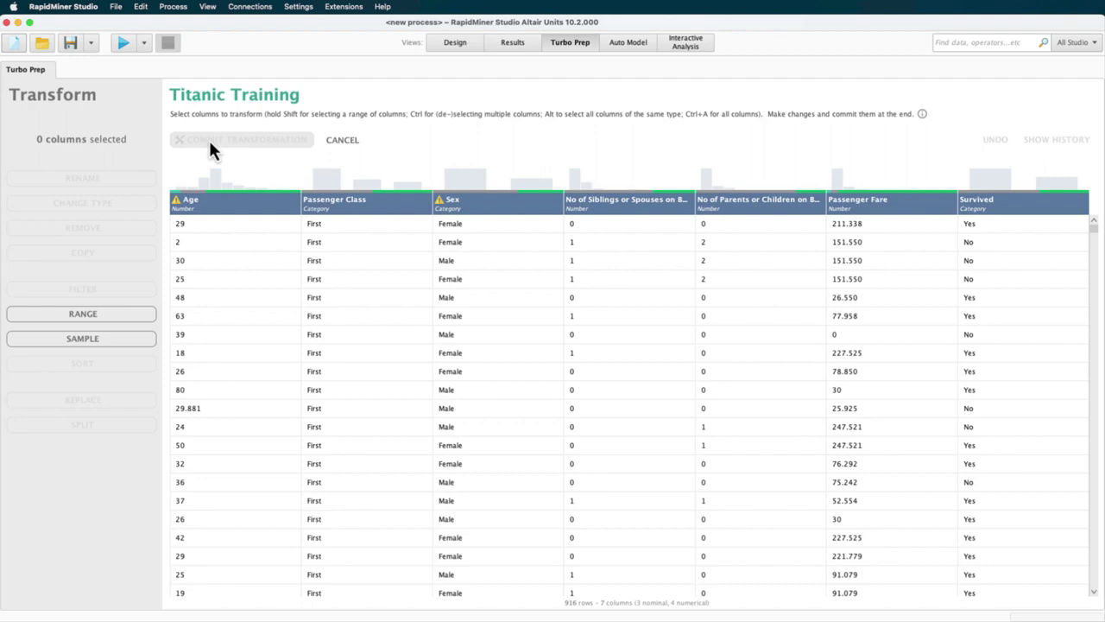
pyautogui.click(467, 203)
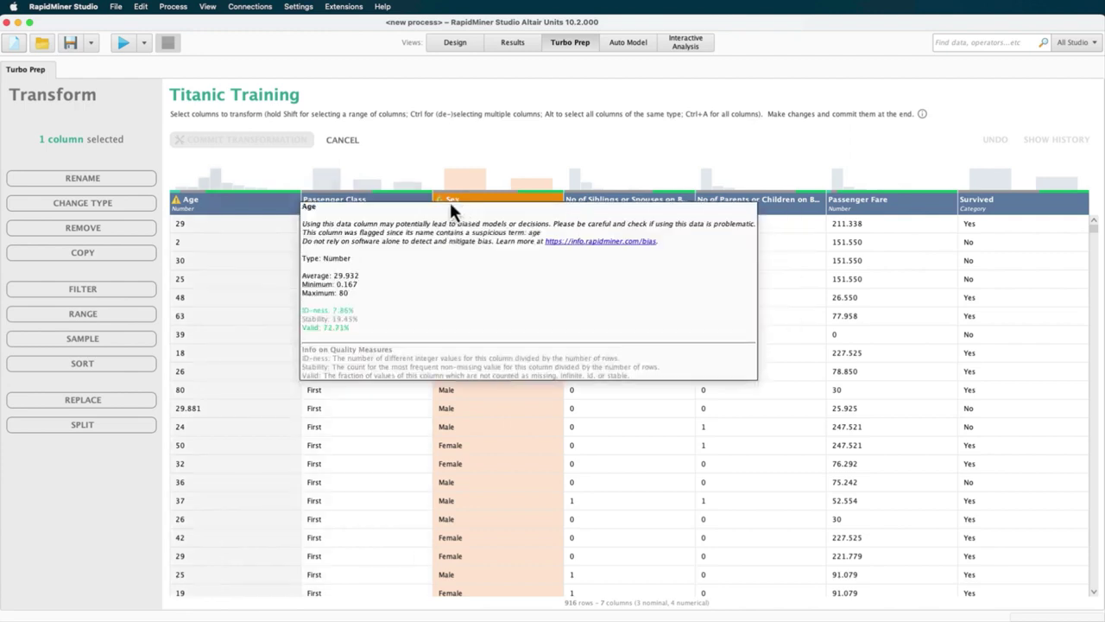
pyautogui.click(101, 176)
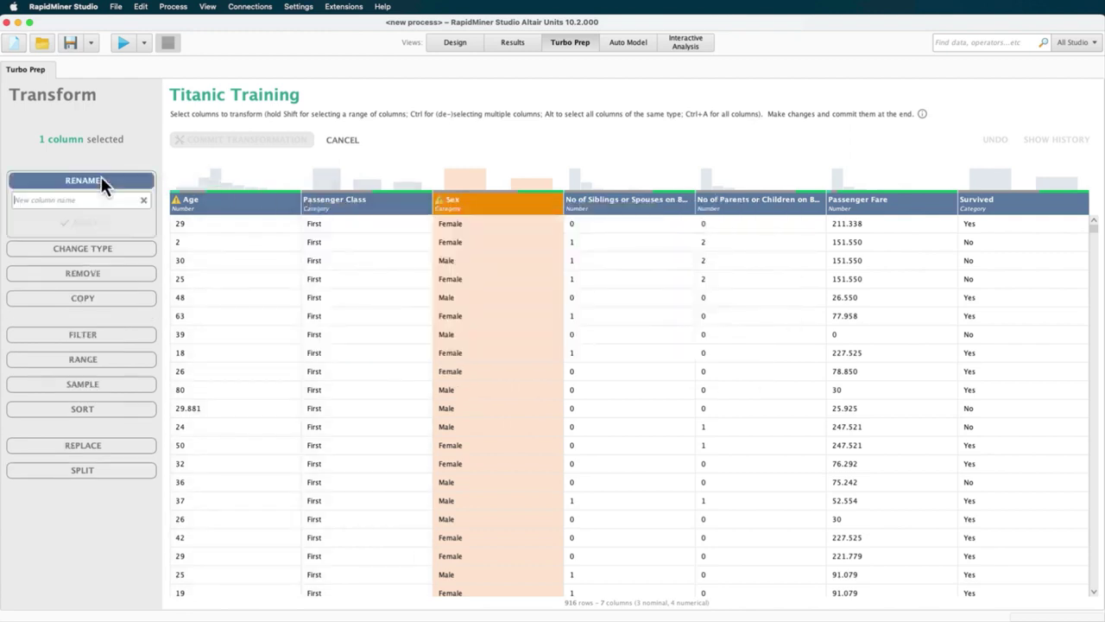
pyautogui.write('Gender')
pyautogui.click(81, 223)
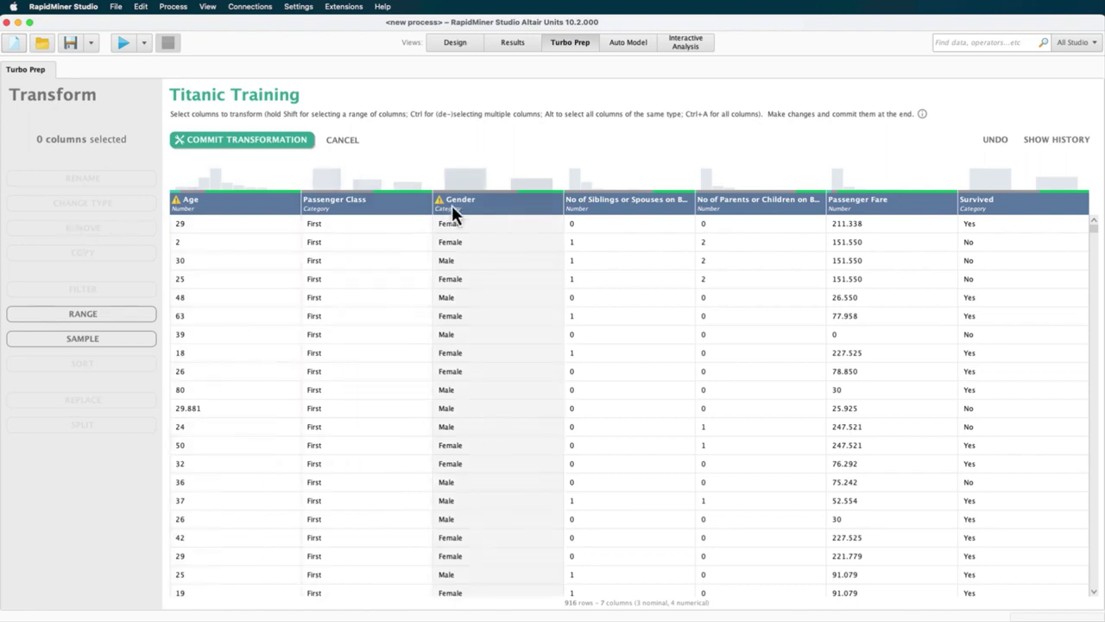
pyautogui.moveTo(452, 205)
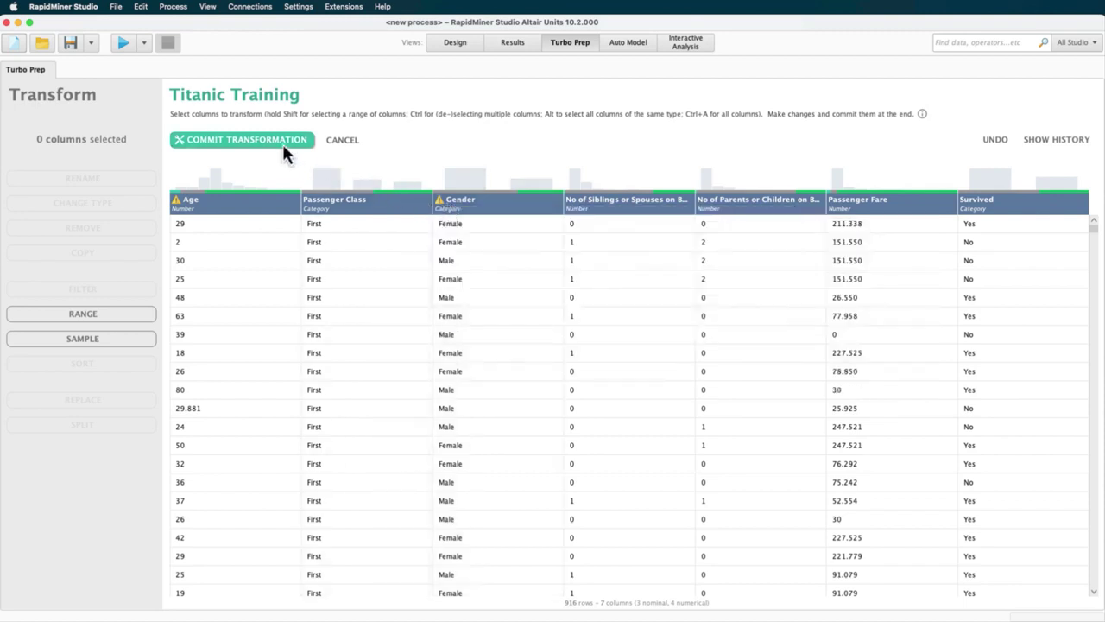
pyautogui.click(282, 141)
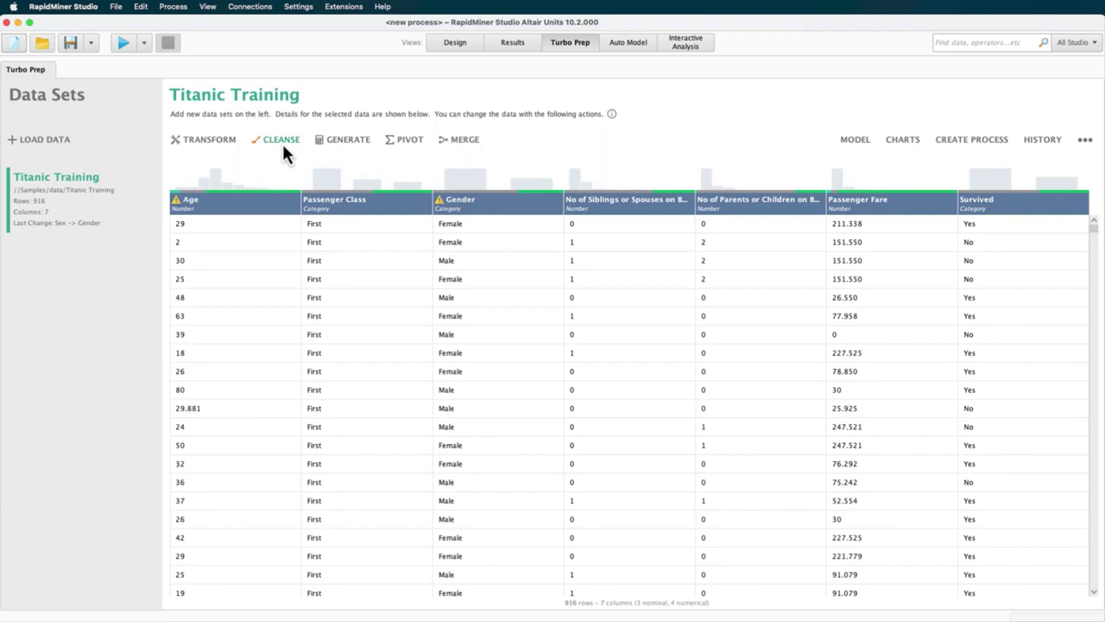
# Step: Generate 'Family Size' as siblings/spouses + parents/children + 1, preview it, and commit
pyautogui.click(339, 145)
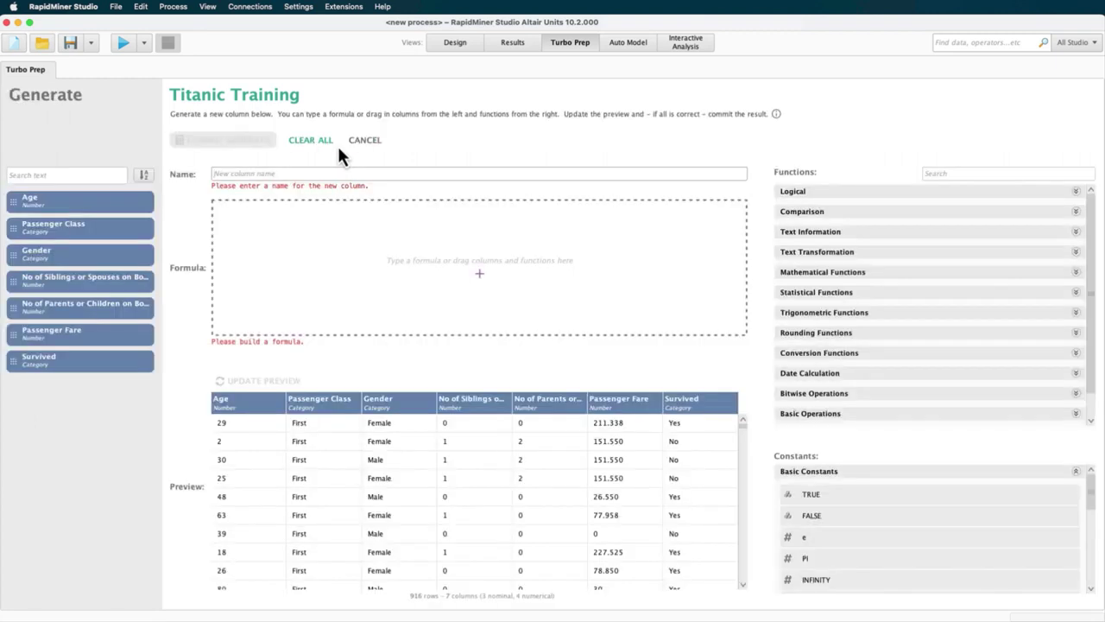
pyautogui.click(325, 173)
pyautogui.write('Family Size')
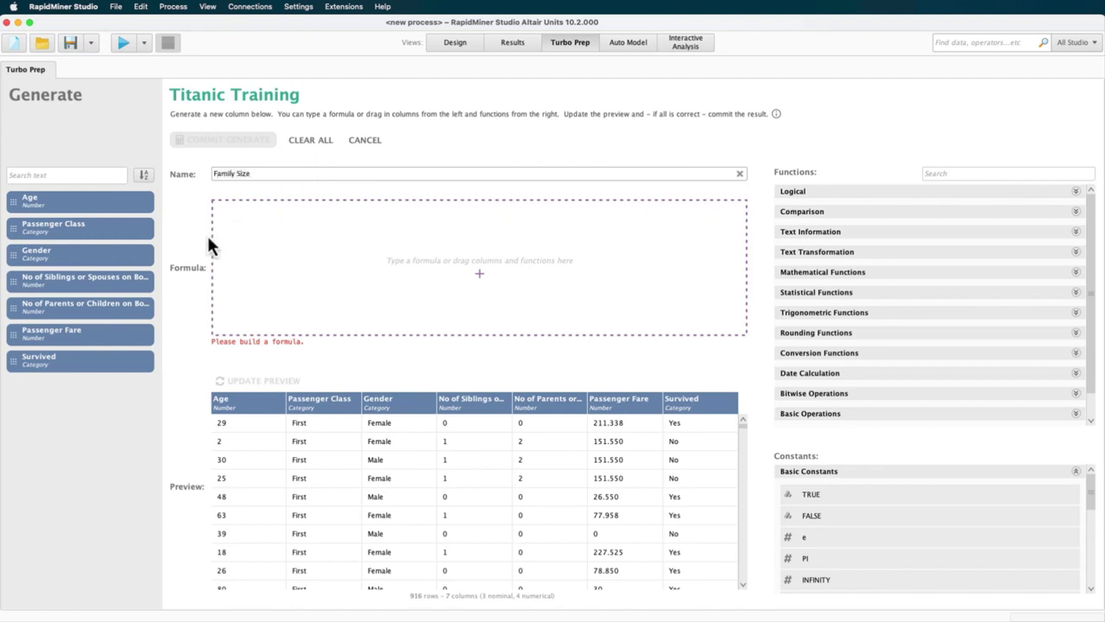
pyautogui.moveTo(148, 277); pyautogui.dragTo(348, 244)
pyautogui.write('+')
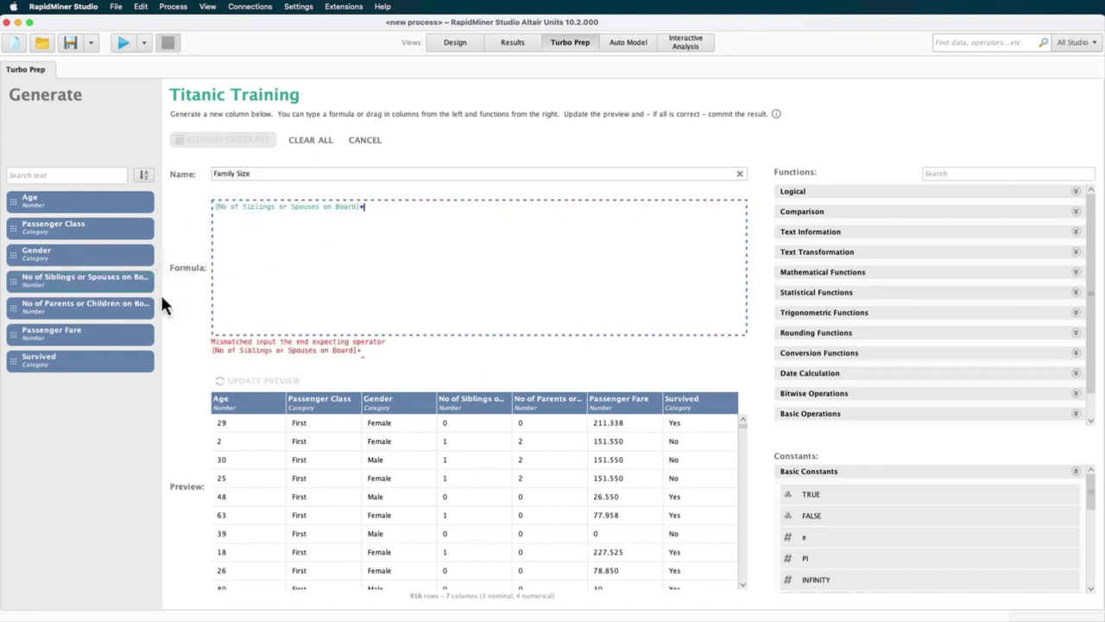
pyautogui.moveTo(148, 302); pyautogui.dragTo(425, 246)
pyautogui.write('+1')
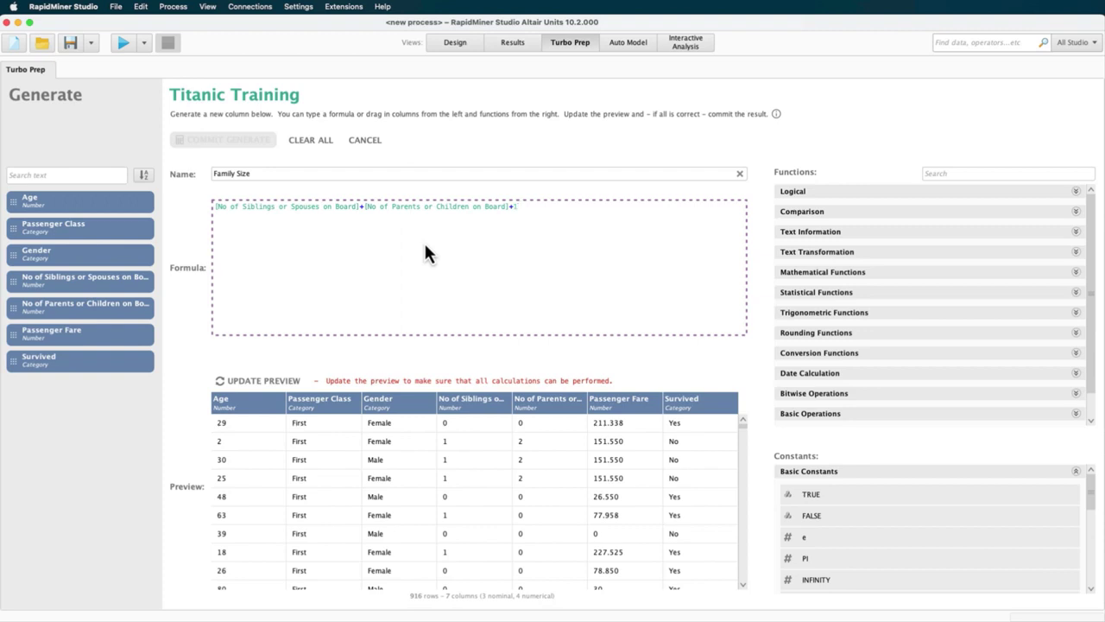
pyautogui.click(274, 383)
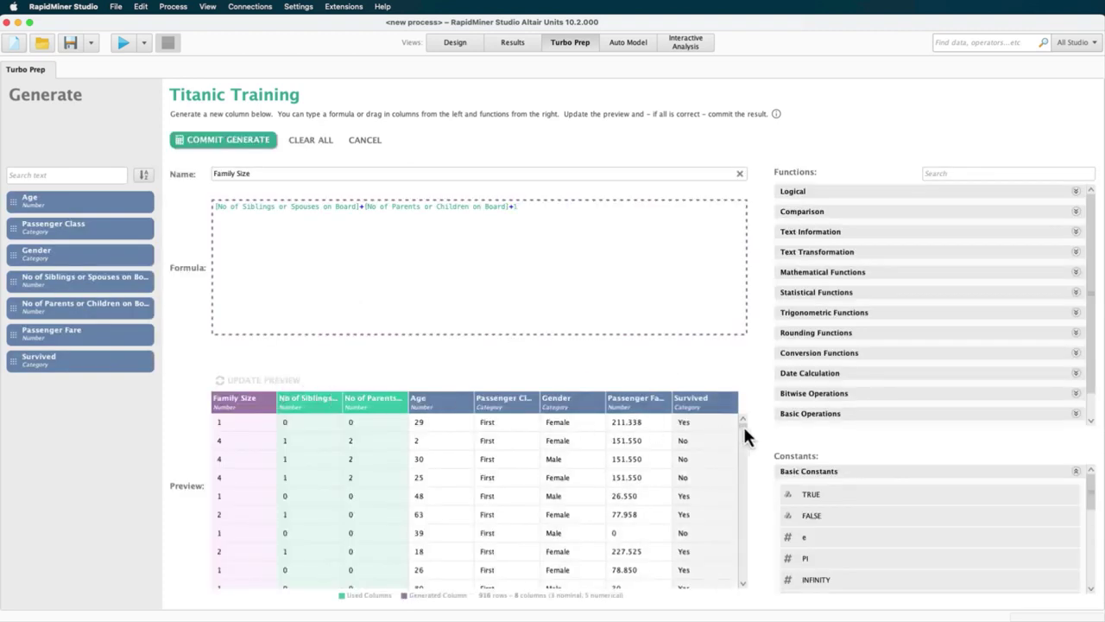
pyautogui.moveTo(743, 426); pyautogui.dragTo(741, 460)
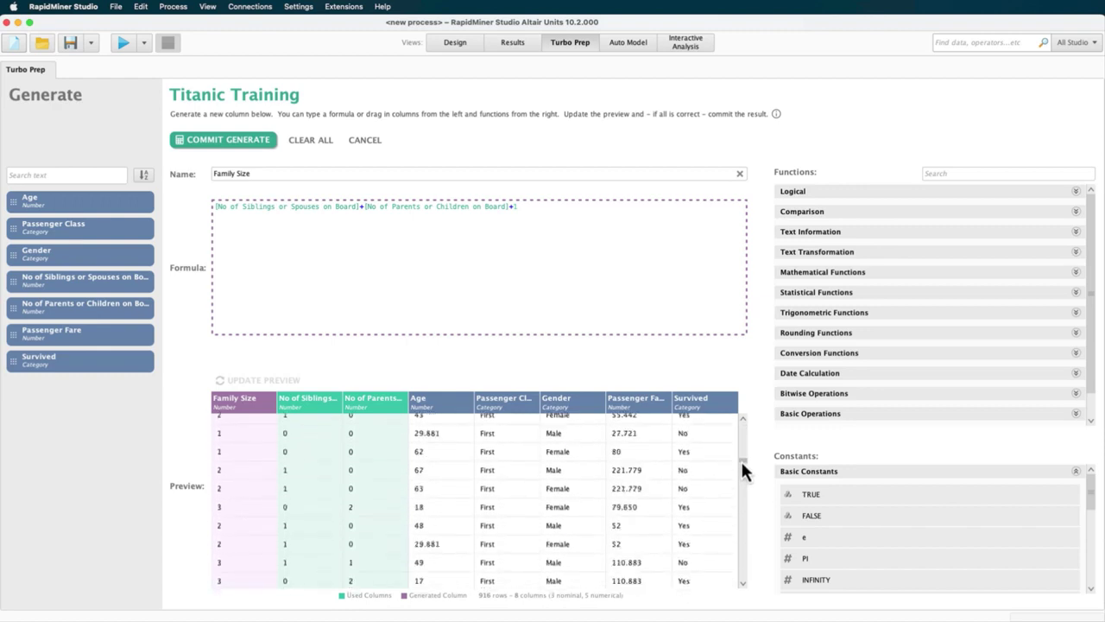
pyautogui.click(219, 140)
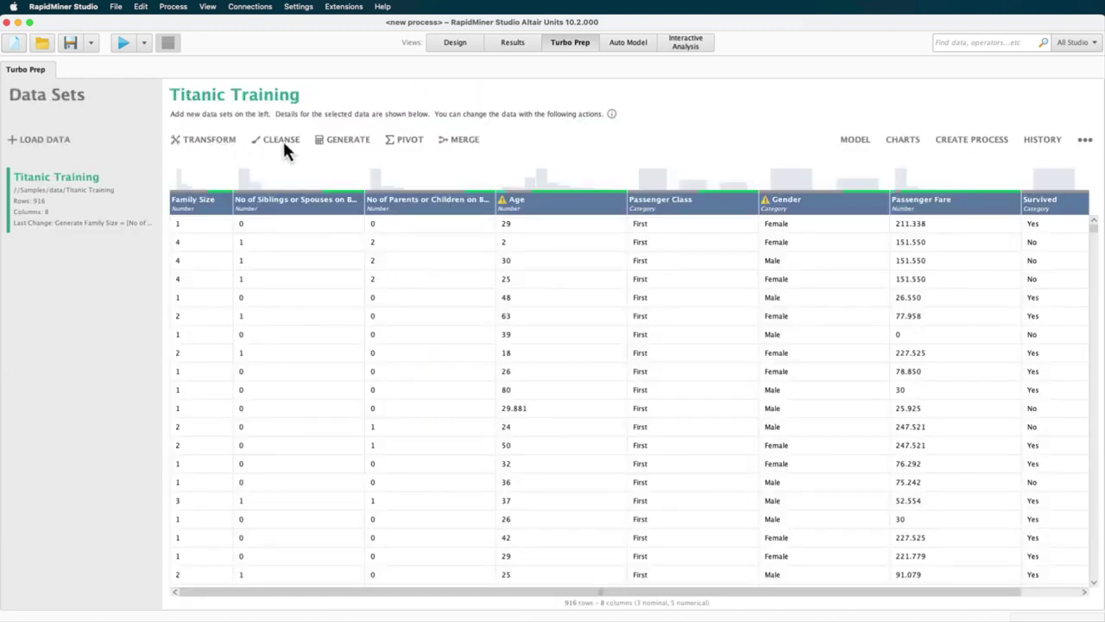
pyautogui.click(1043, 139)
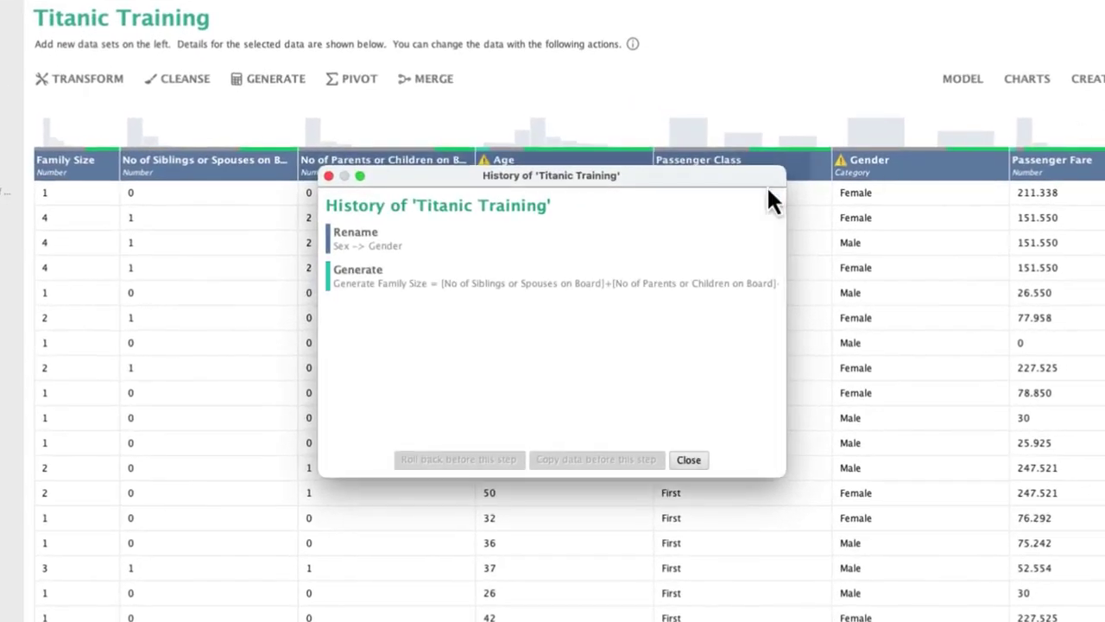
pyautogui.click(543, 237)
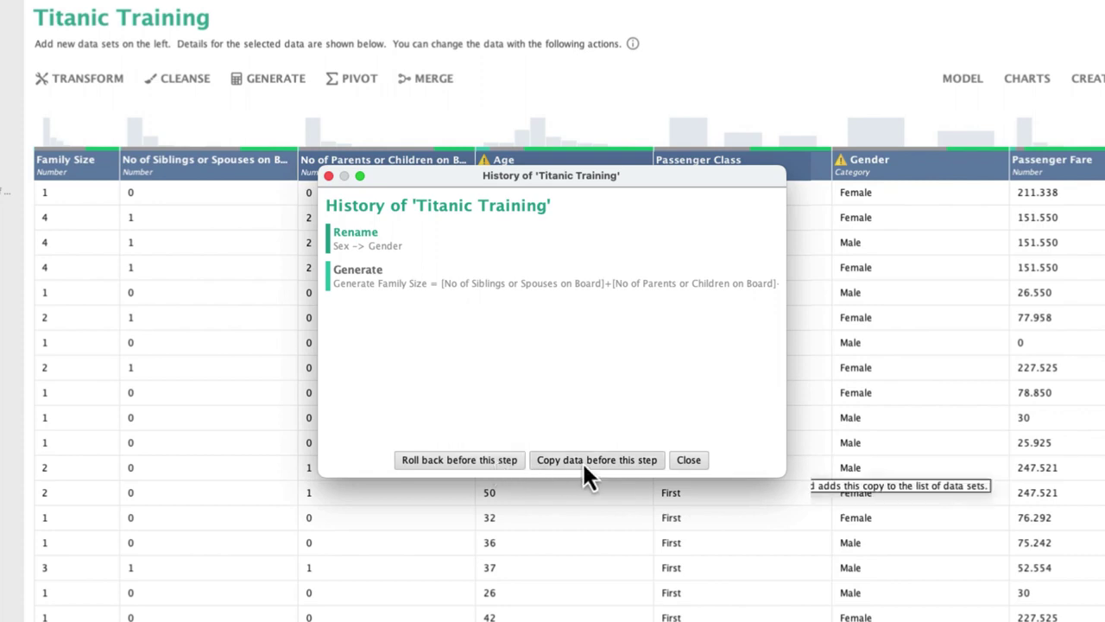
pyautogui.click(689, 461)
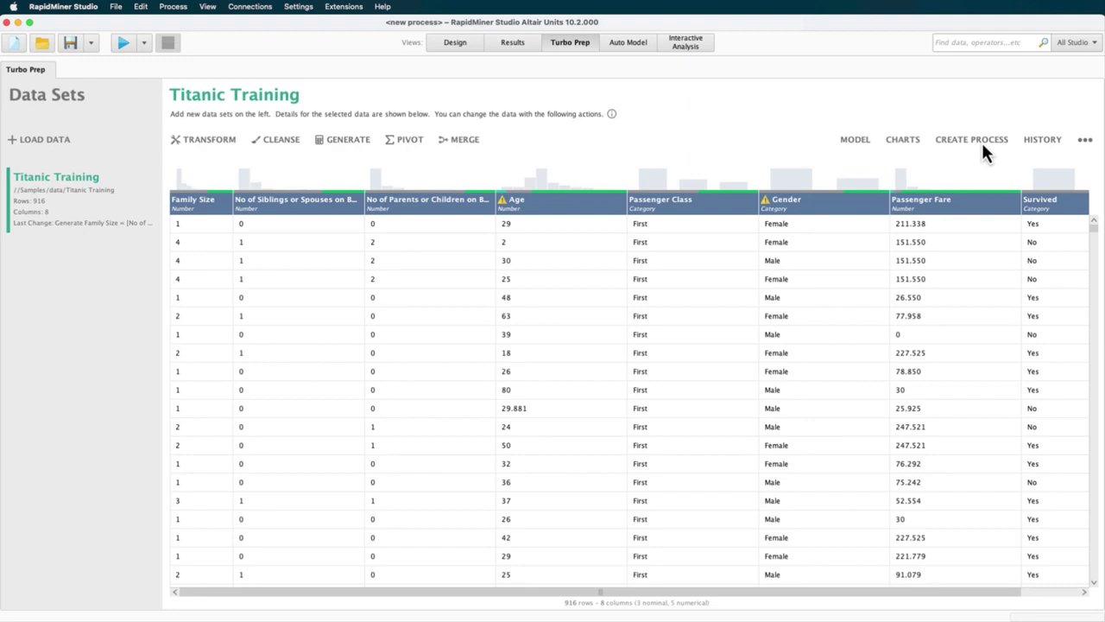
pyautogui.click(983, 143)
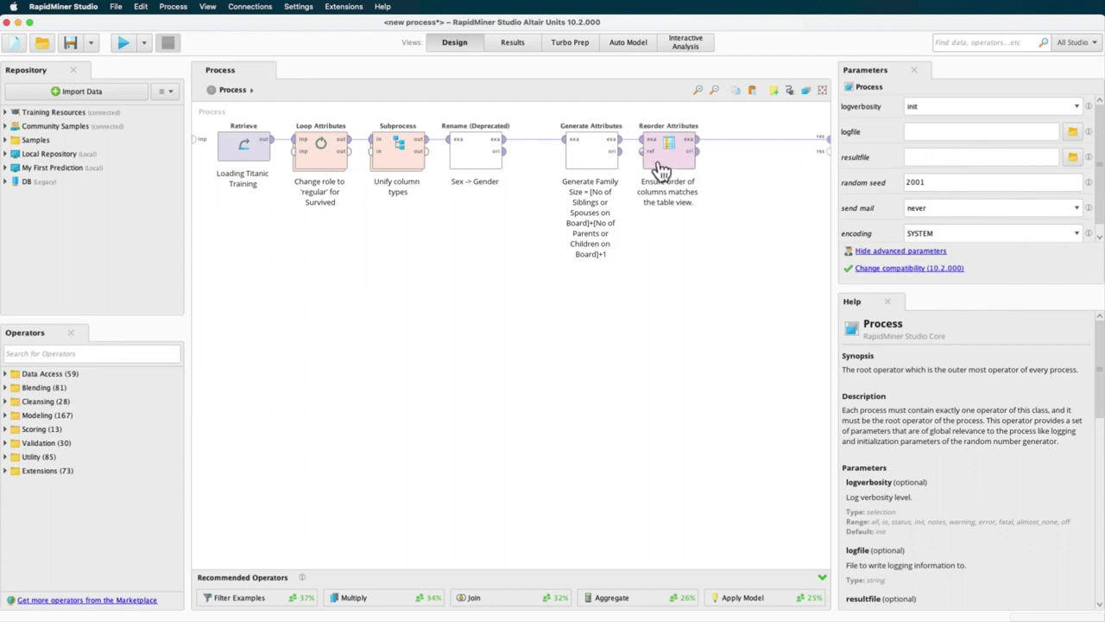
pyautogui.click(598, 173)
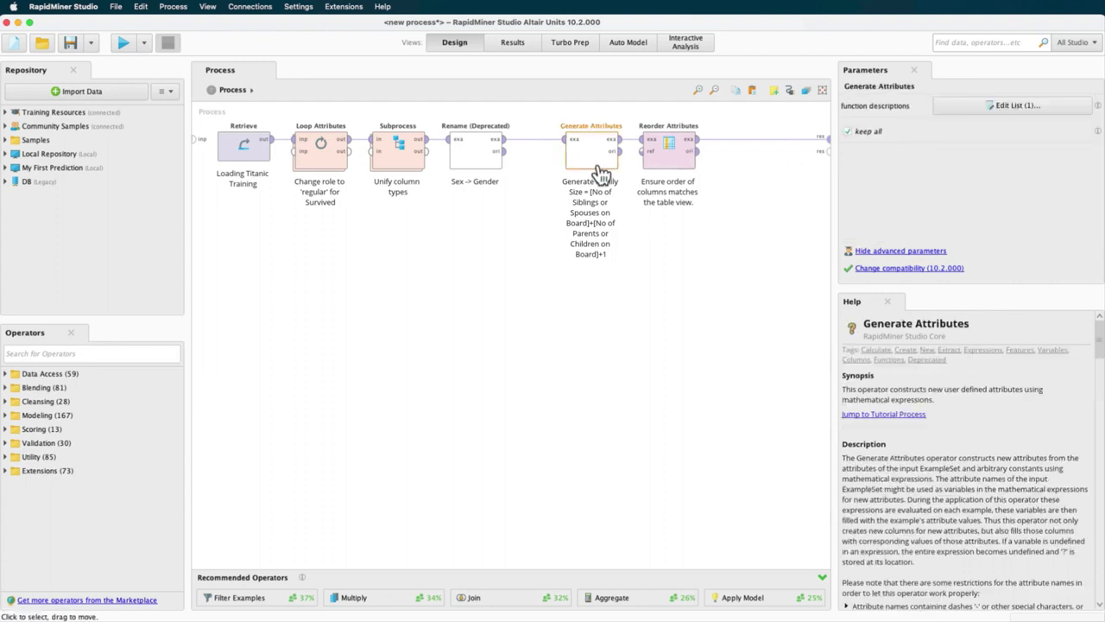
pyautogui.click(955, 105)
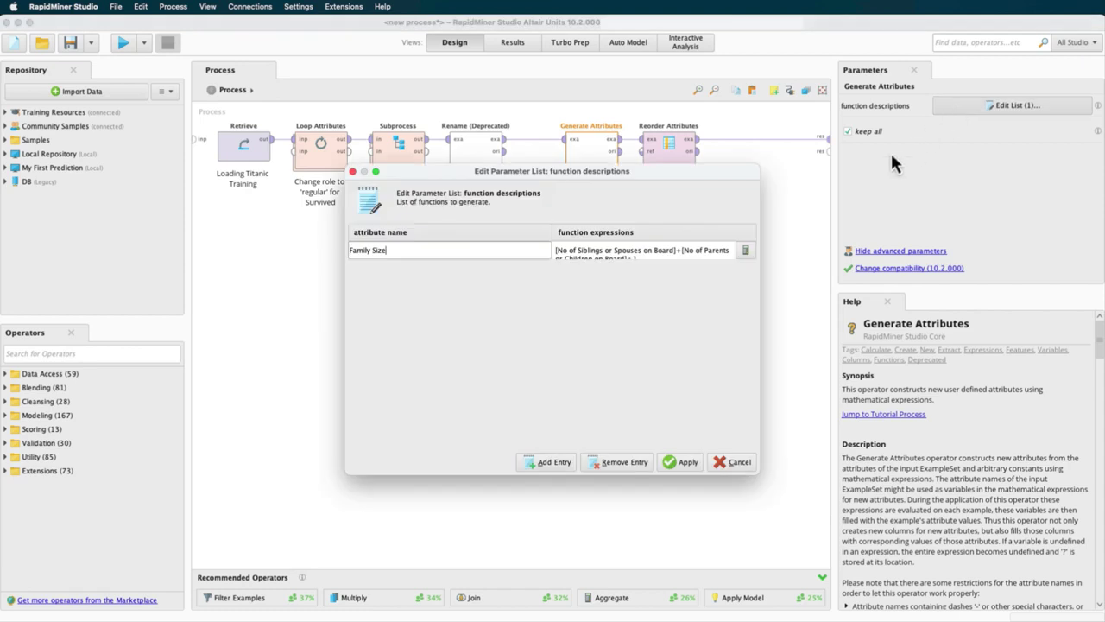
pyautogui.click(745, 250)
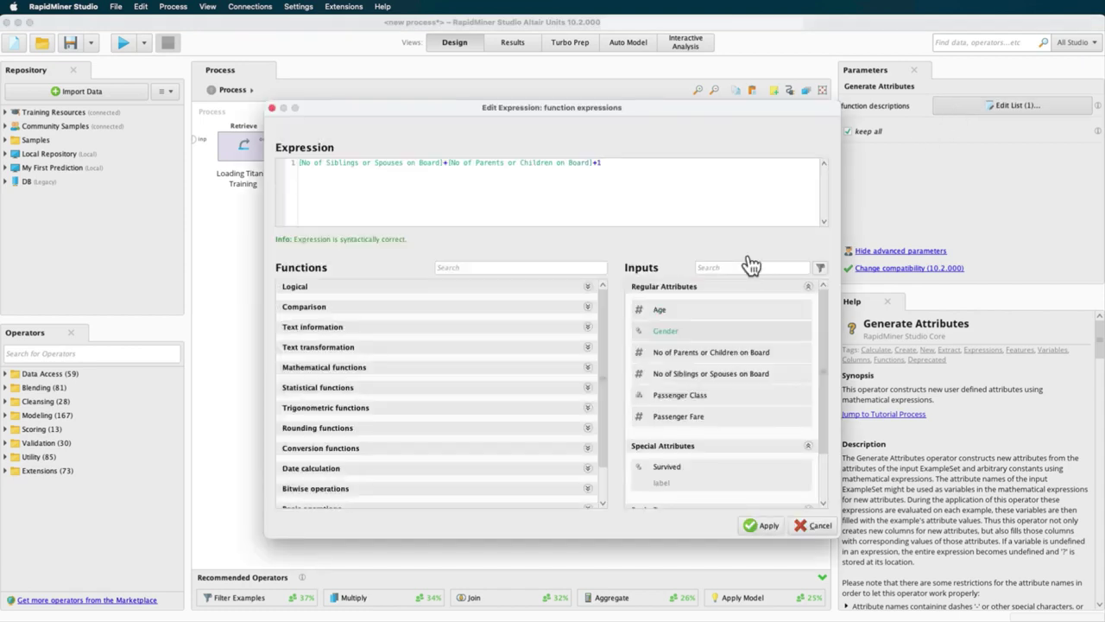
pyautogui.click(815, 533)
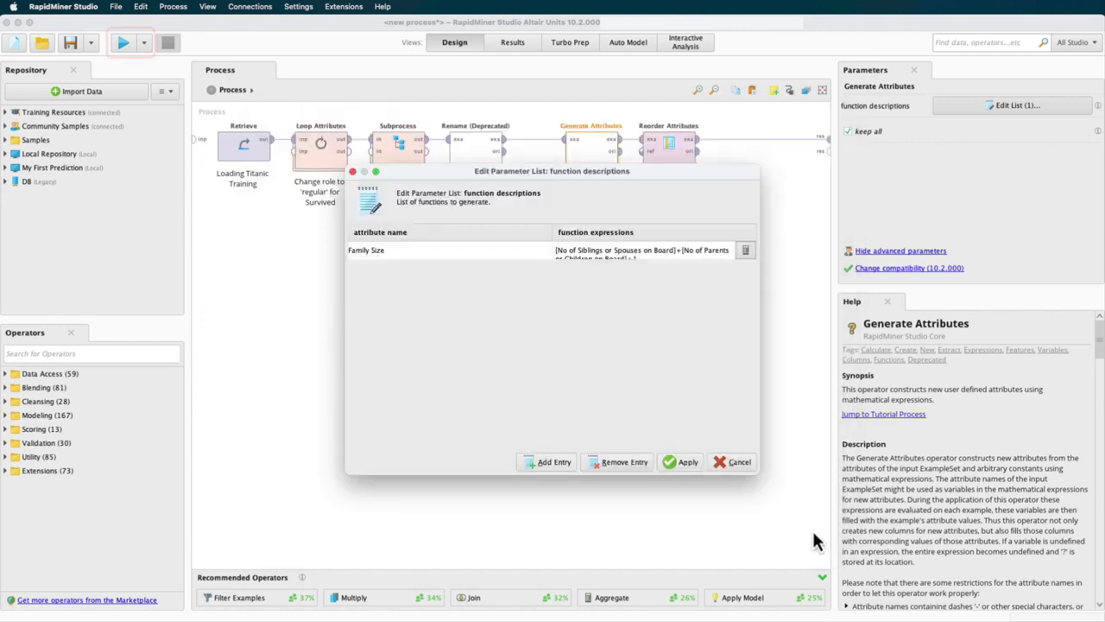
pyautogui.click(741, 467)
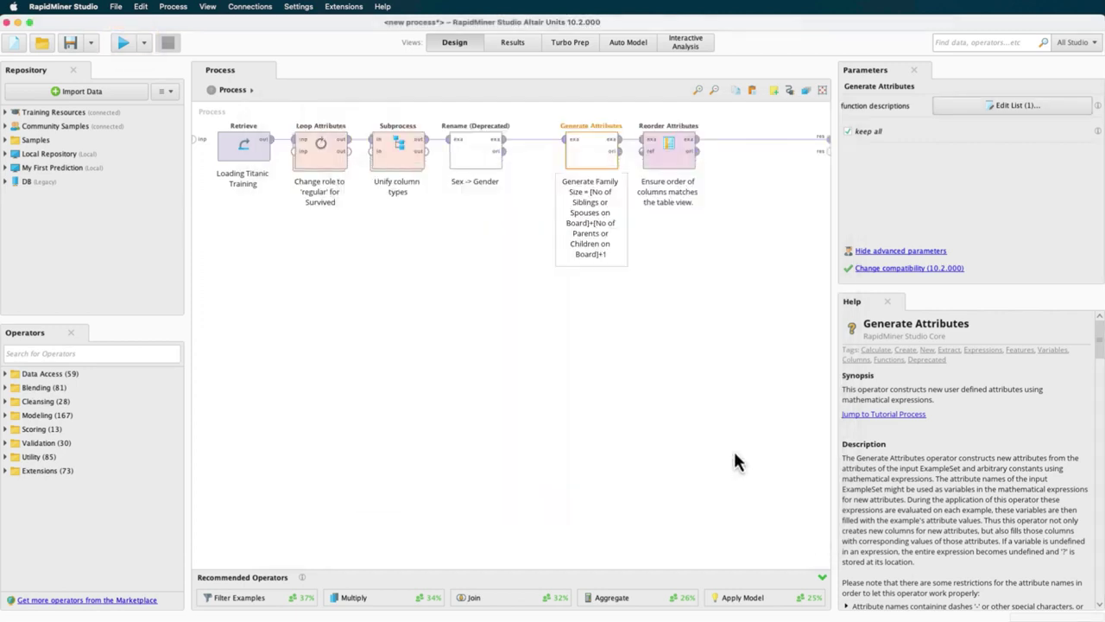
# Step: Return to the Turbo Prep table for Titanic Training, now 916 rows by 8 columns
pyautogui.click(566, 43)
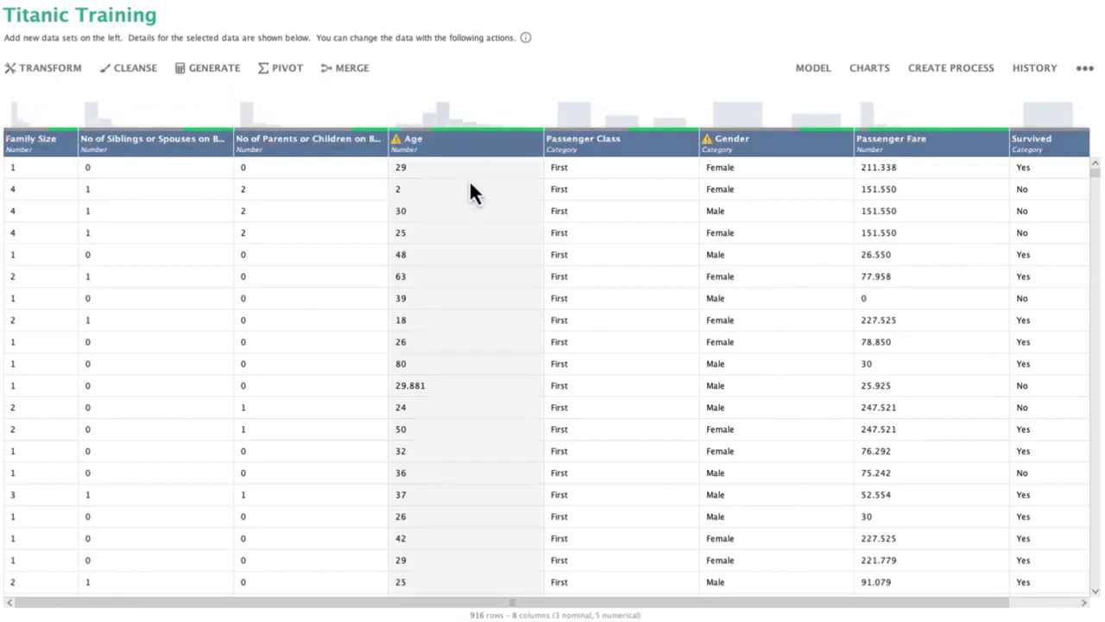
pyautogui.rightClick(471, 192)
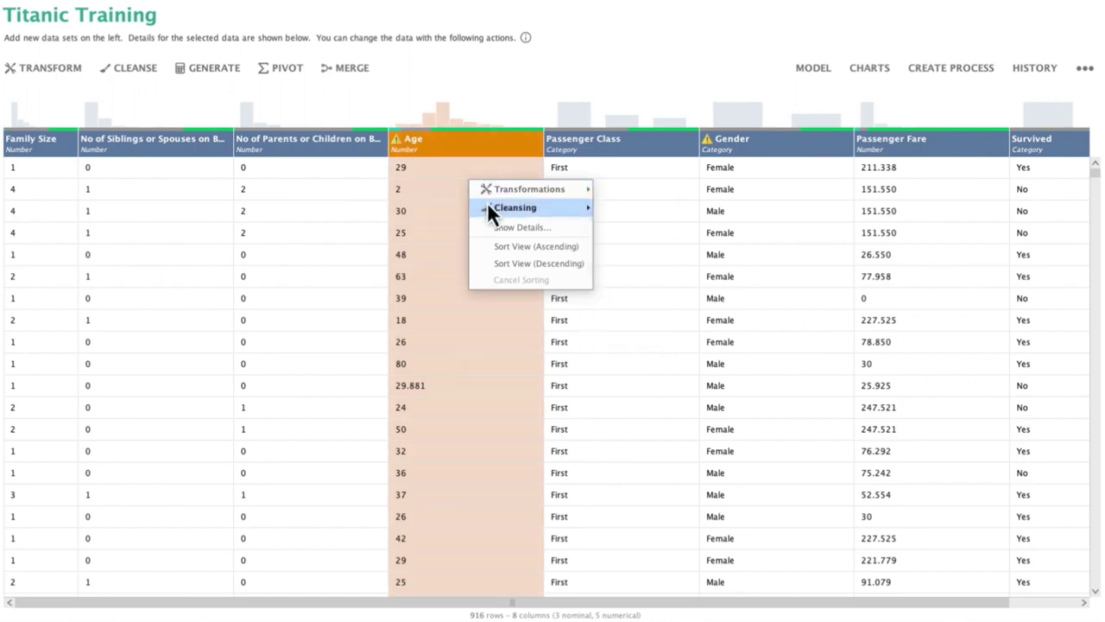
pyautogui.moveTo(488, 211)
pyautogui.moveTo(525, 192)
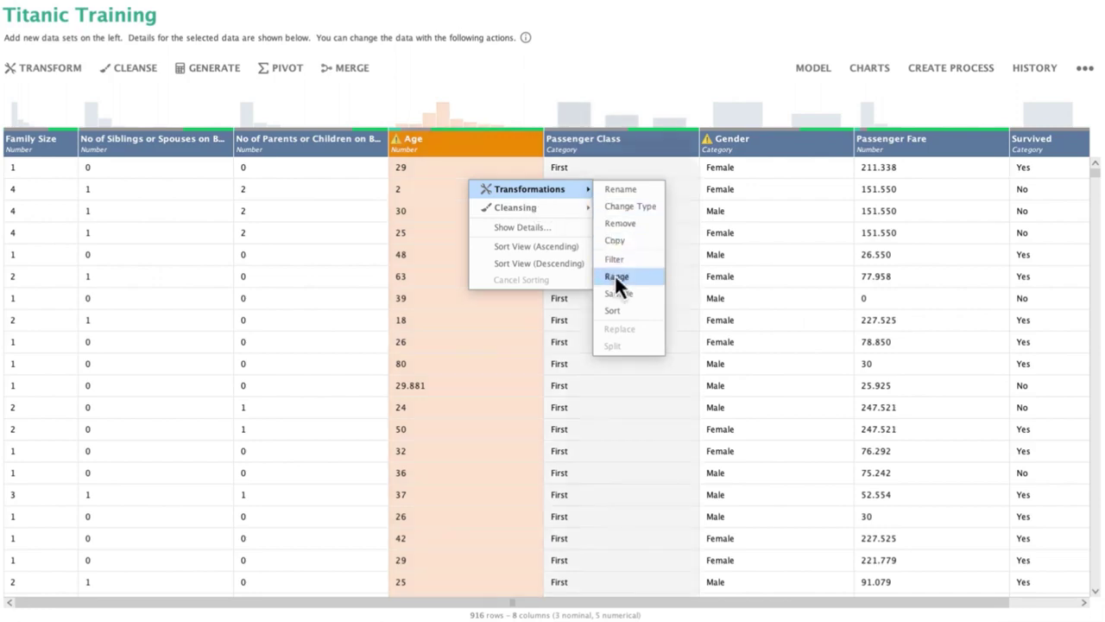
pyautogui.click(614, 311)
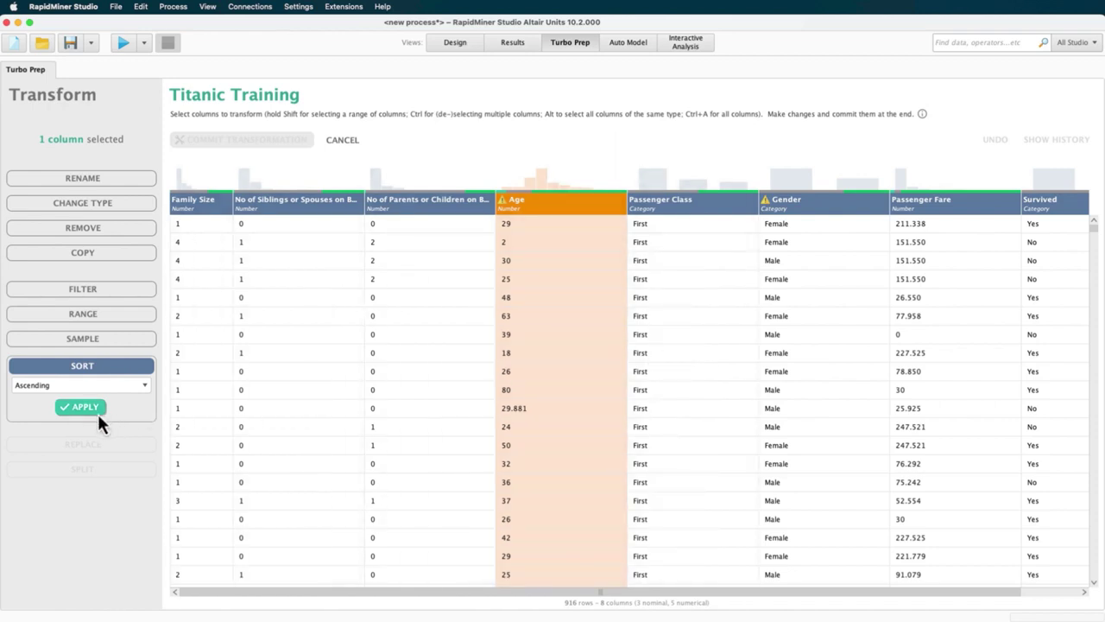
pyautogui.click(86, 407)
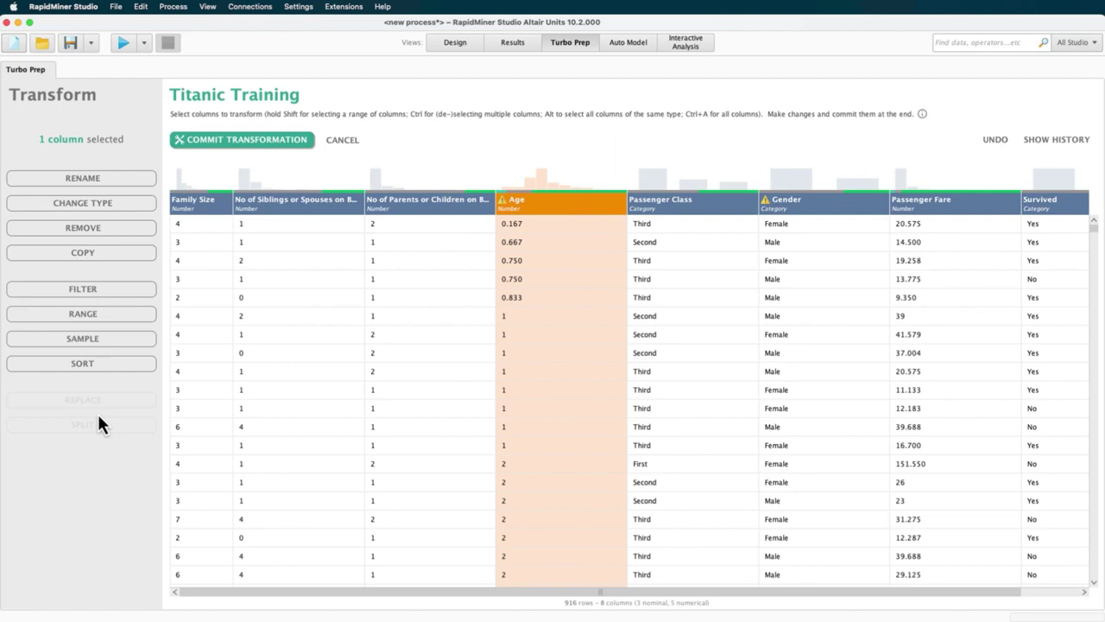
pyautogui.click(338, 145)
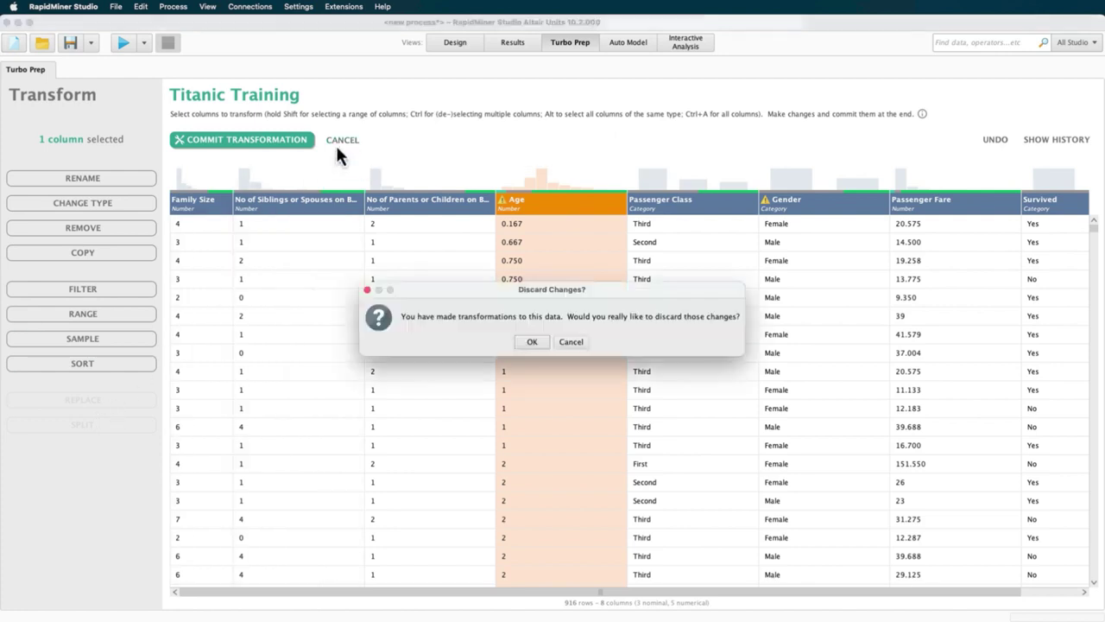
pyautogui.click(527, 344)
pyautogui.rightClick(526, 347)
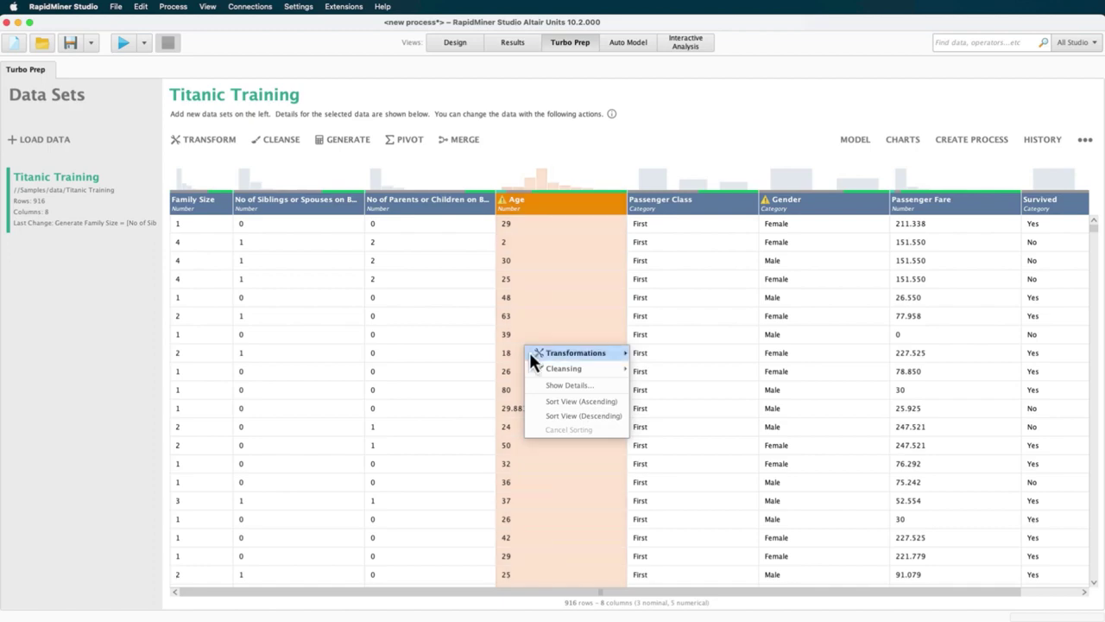
pyautogui.click(551, 384)
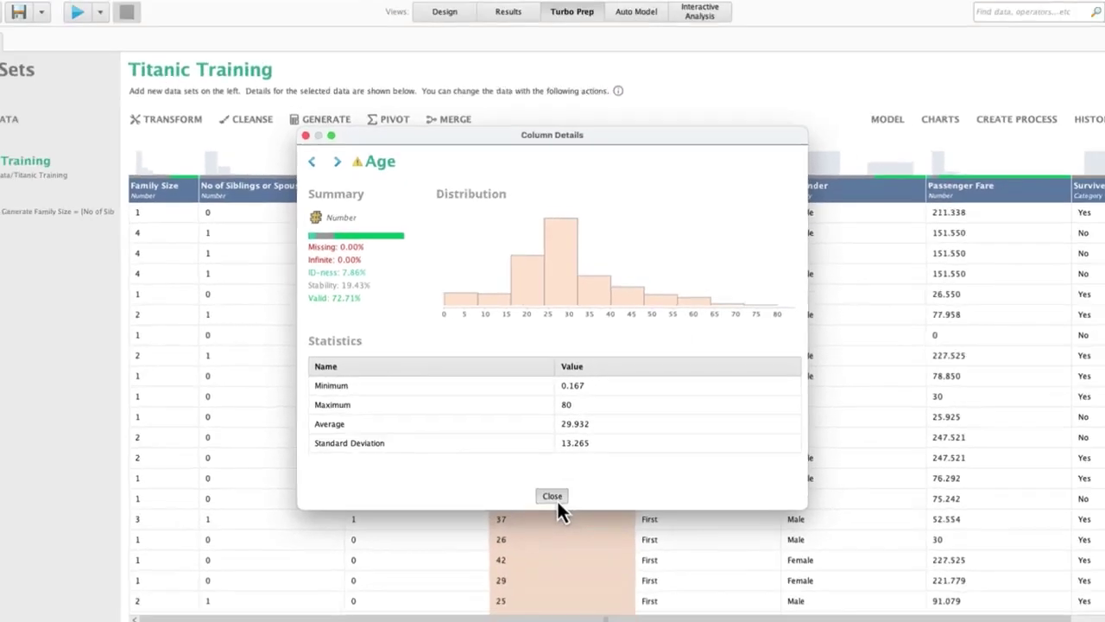
pyautogui.click(551, 569)
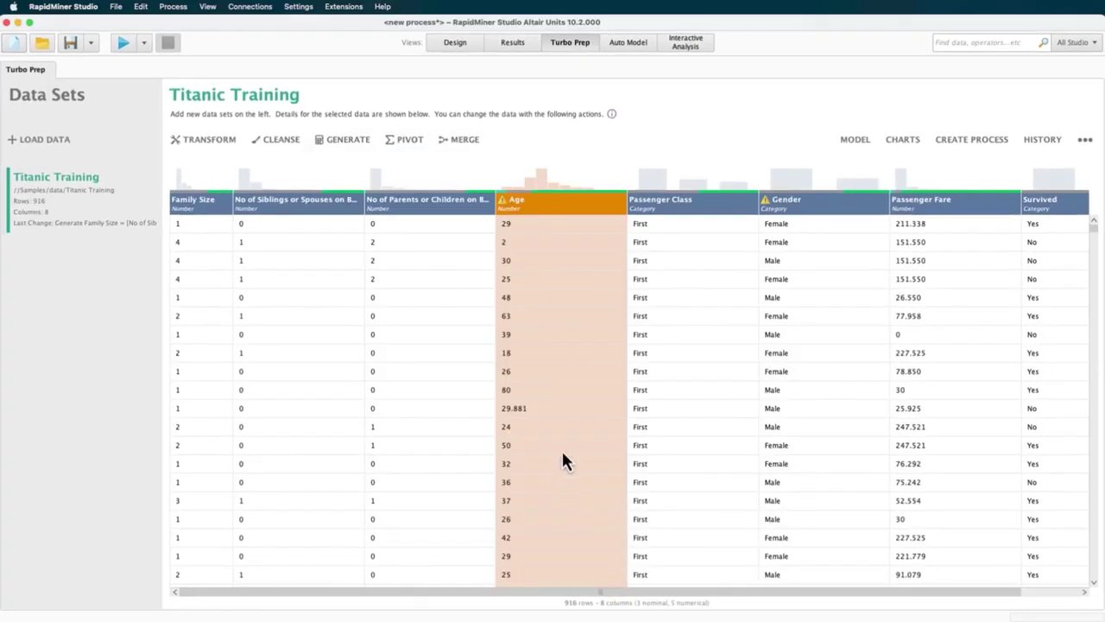
# Step: Browse and close the data view help, then open Charts and return to the table
pyautogui.click(613, 116)
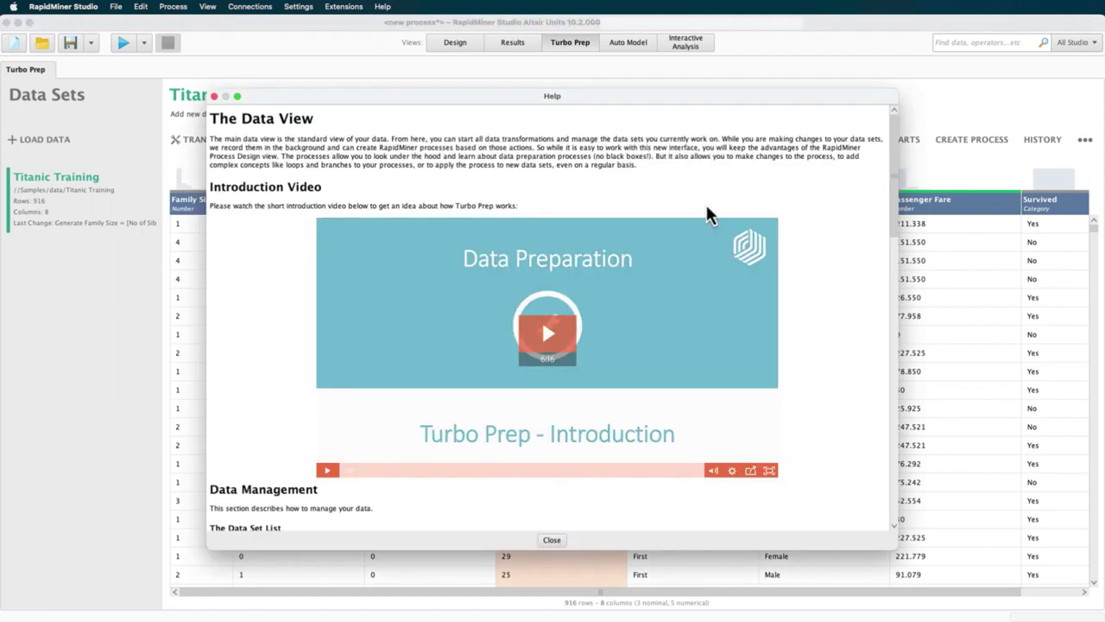
pyautogui.scroll(-15, 802, 297)
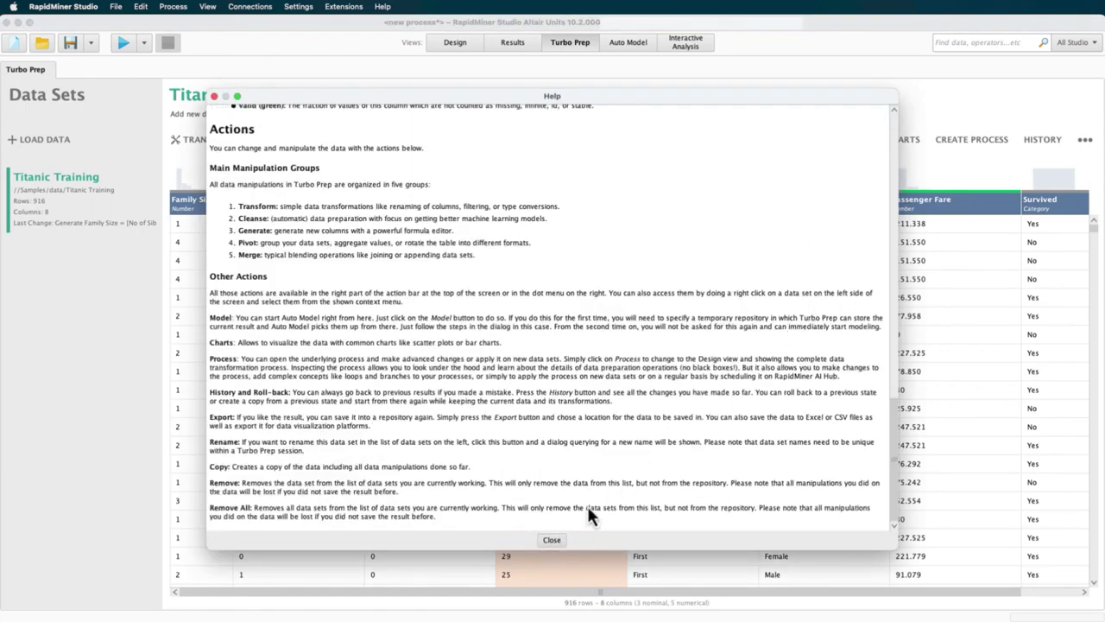
pyautogui.click(551, 539)
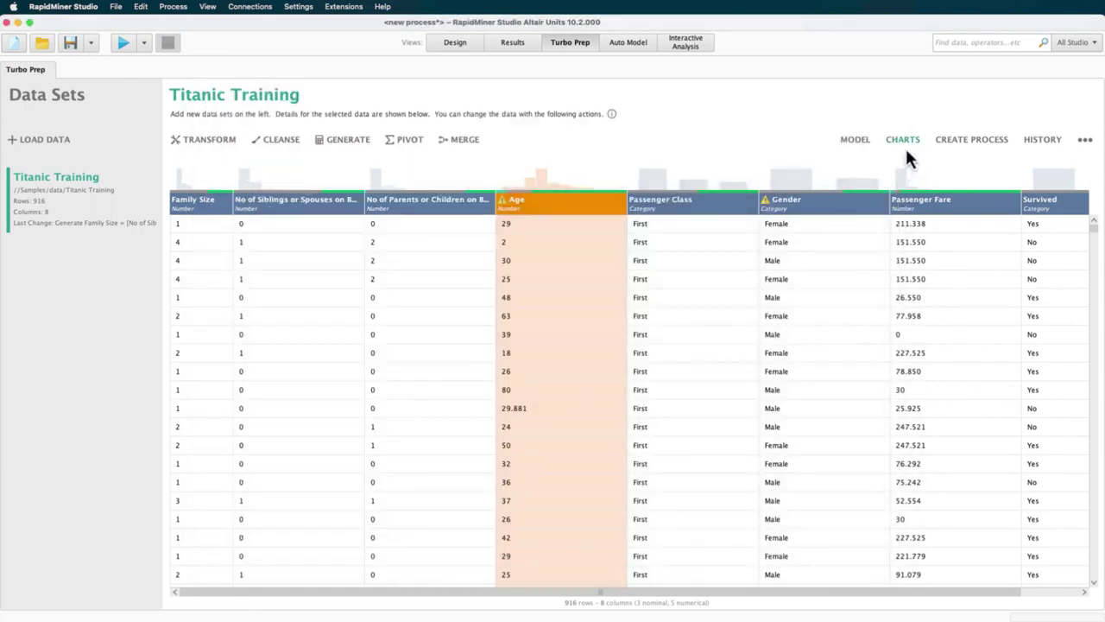
pyautogui.click(903, 140)
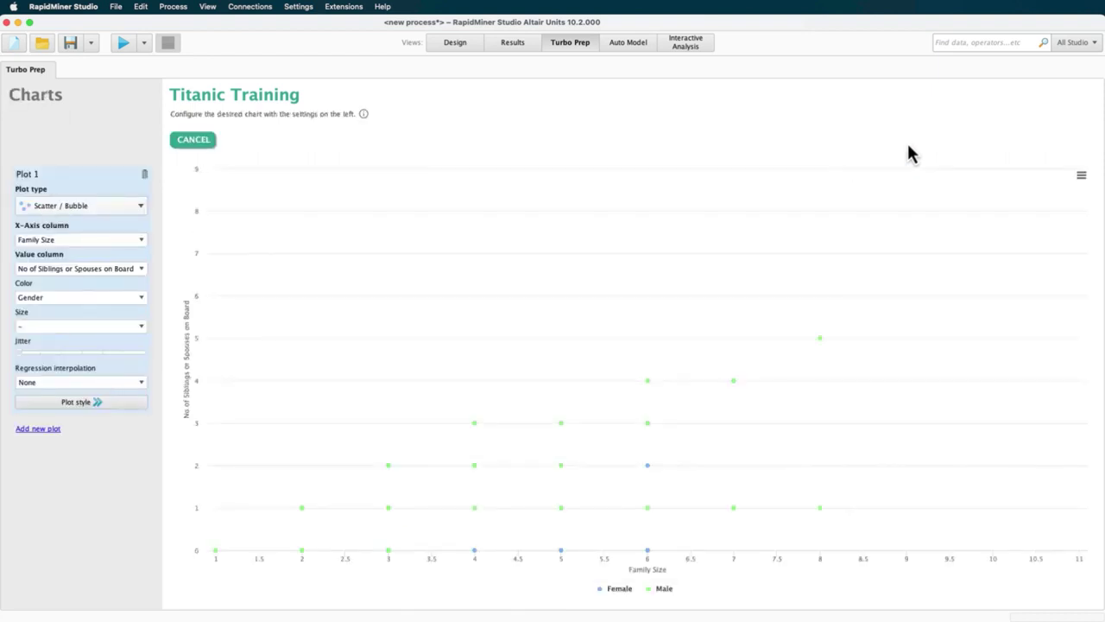
pyautogui.click(209, 144)
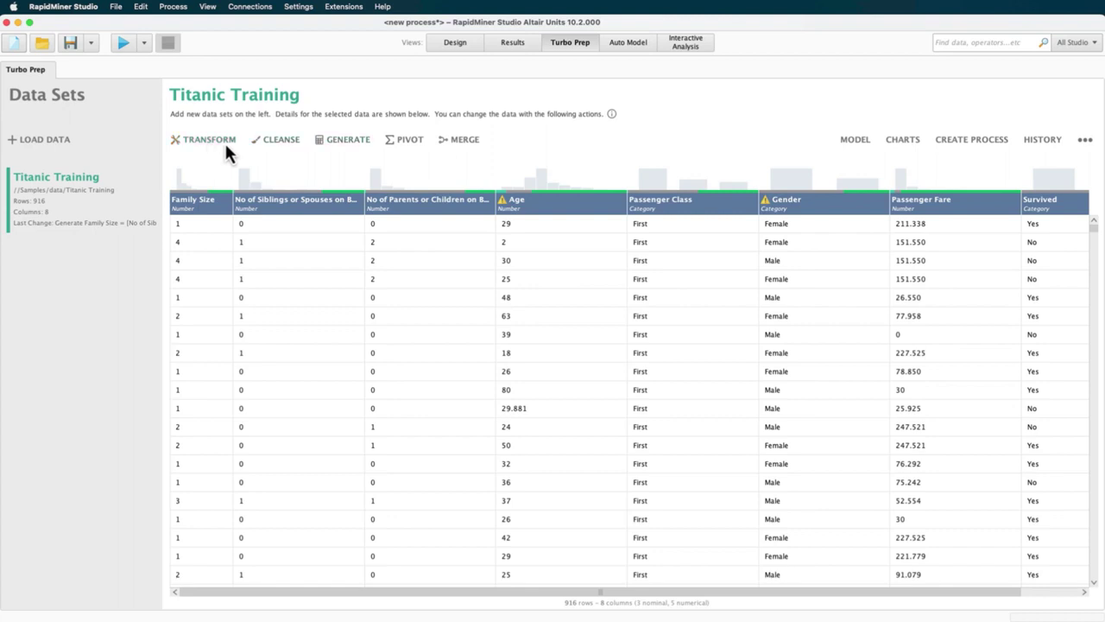
# Step: Start Auto Model, create the temporary repository, and choose to predict Survived
pyautogui.click(853, 143)
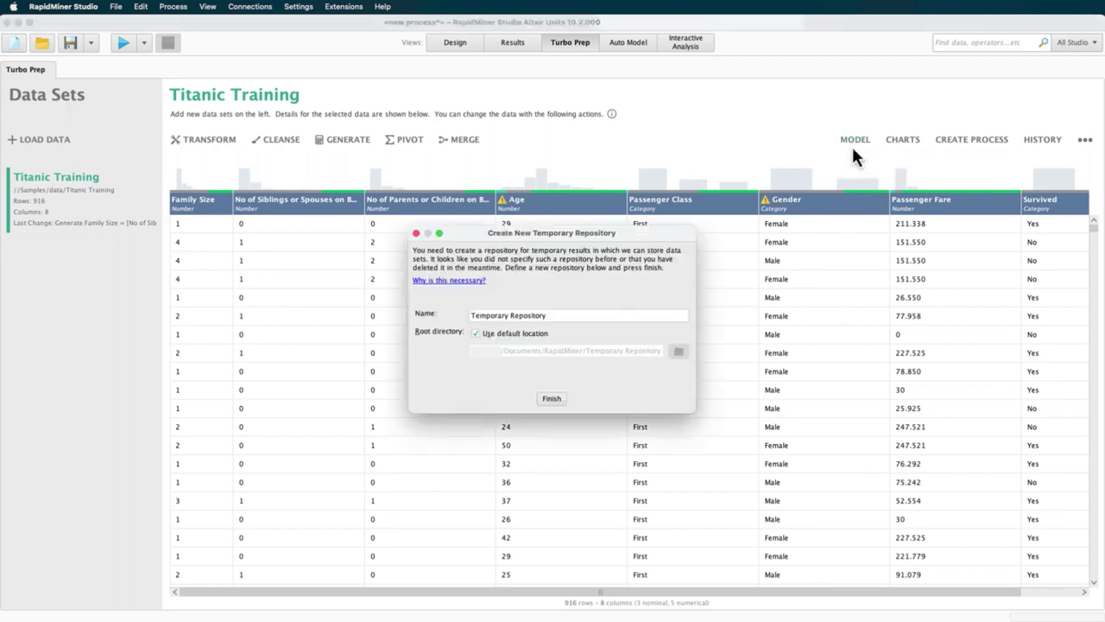
pyautogui.click(551, 399)
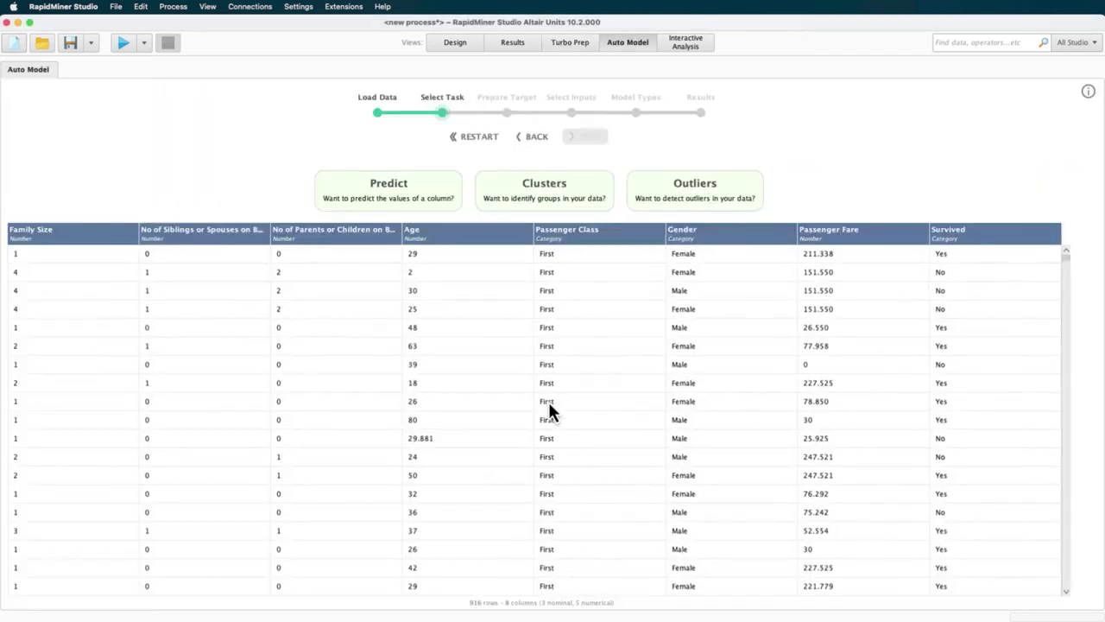
pyautogui.click(386, 195)
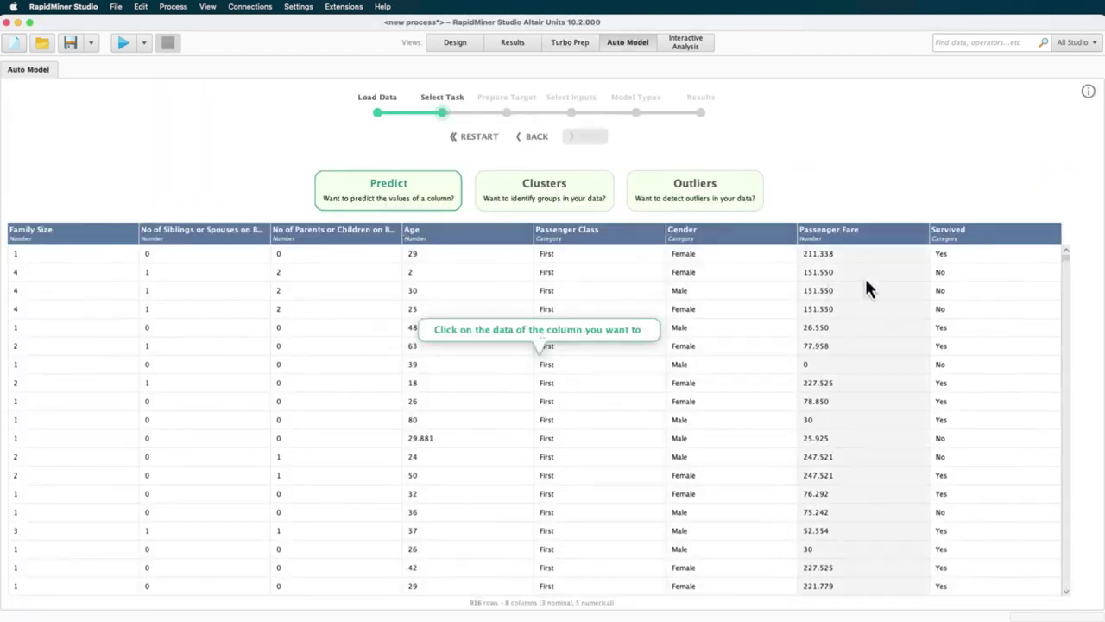
pyautogui.click(970, 276)
# Step: Accept target and input defaults, exclude Random Forest and Gradient Boosted Trees, and run
pyautogui.click(599, 139)
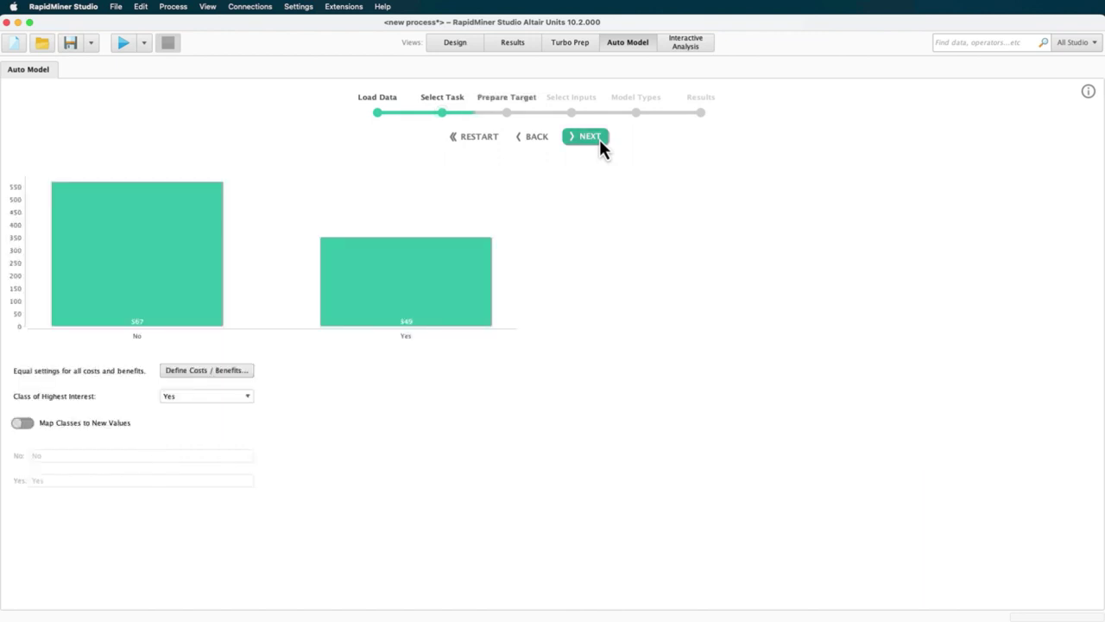
pyautogui.click(599, 139)
pyautogui.click(599, 139)
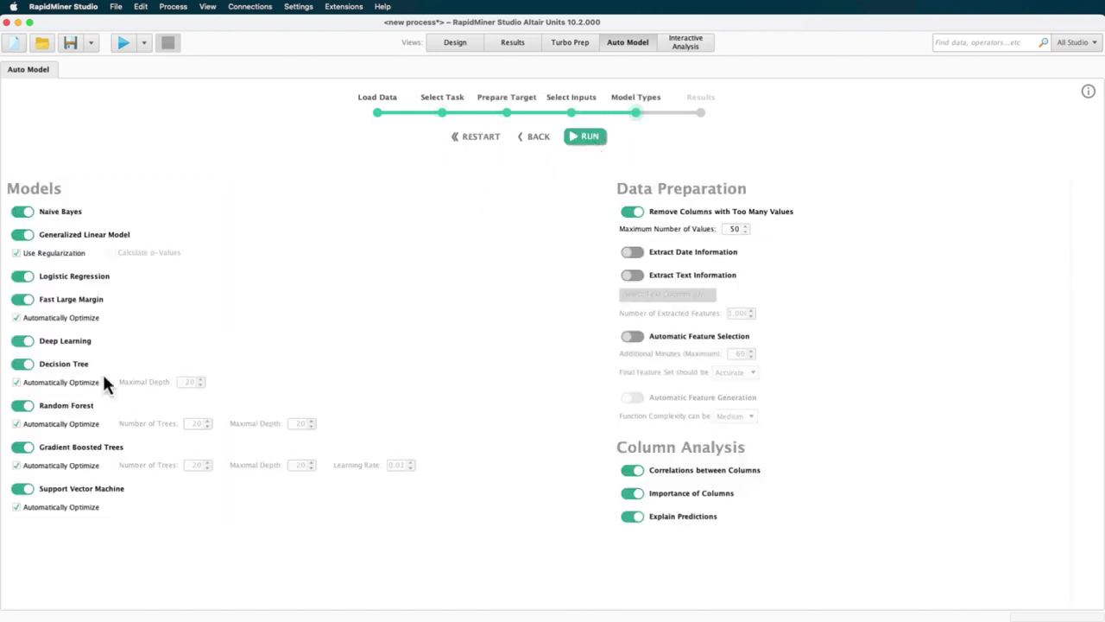
pyautogui.click(27, 407)
pyautogui.click(30, 448)
pyautogui.click(577, 142)
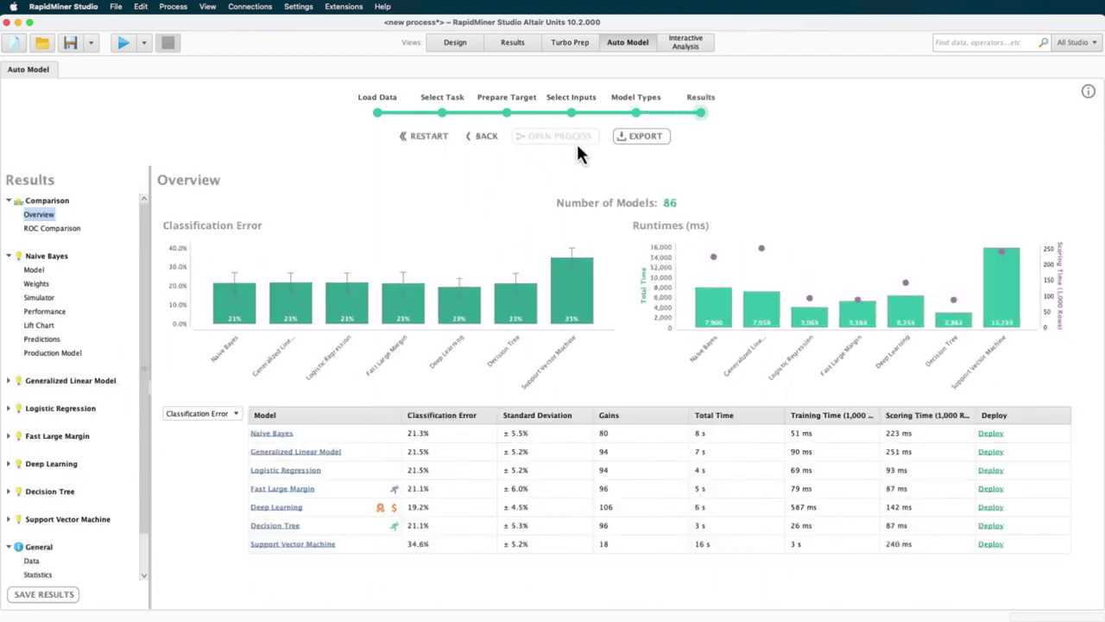
# Step: Show the Decision Tree model, zoomed in and centred on its Gender and Family Size splits
pyautogui.scroll(-2, 144, 467)
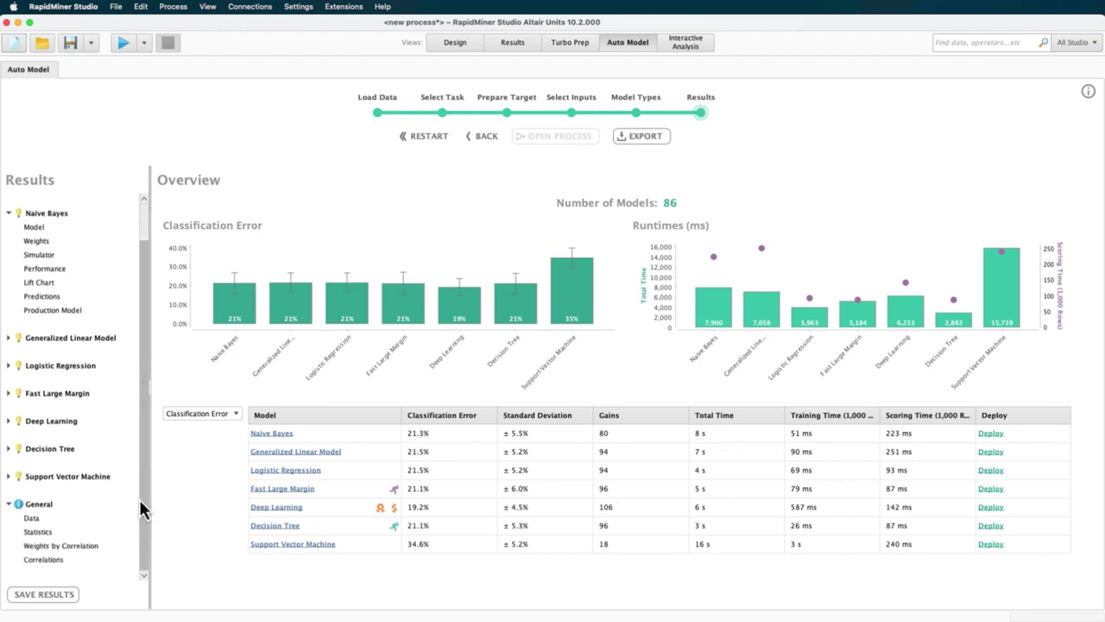
pyautogui.click(8, 449)
pyautogui.click(34, 463)
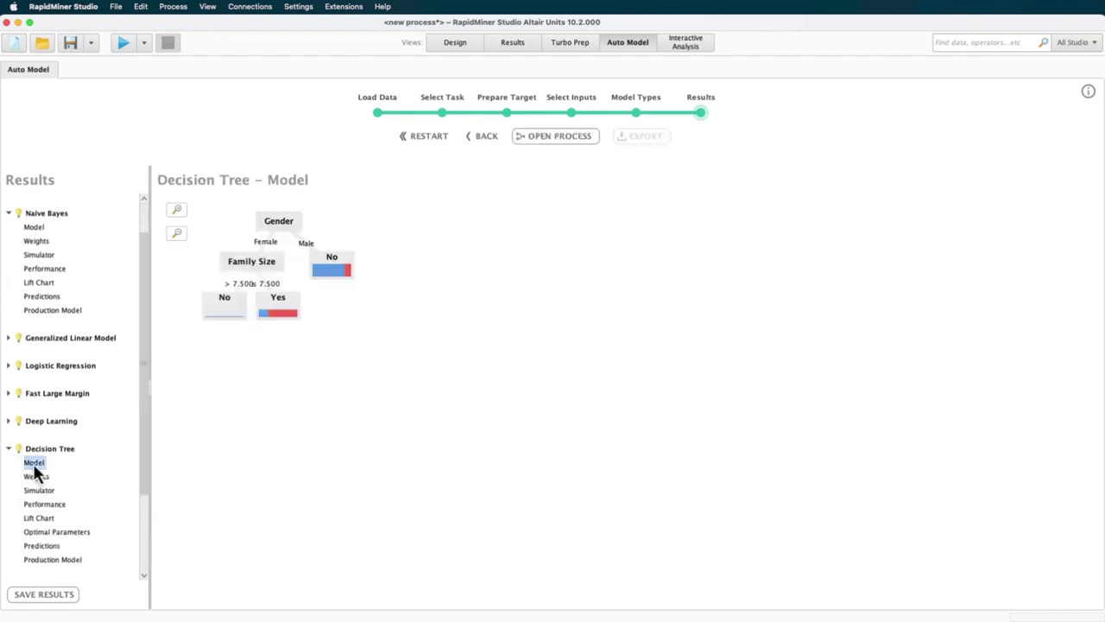
pyautogui.click(176, 210)
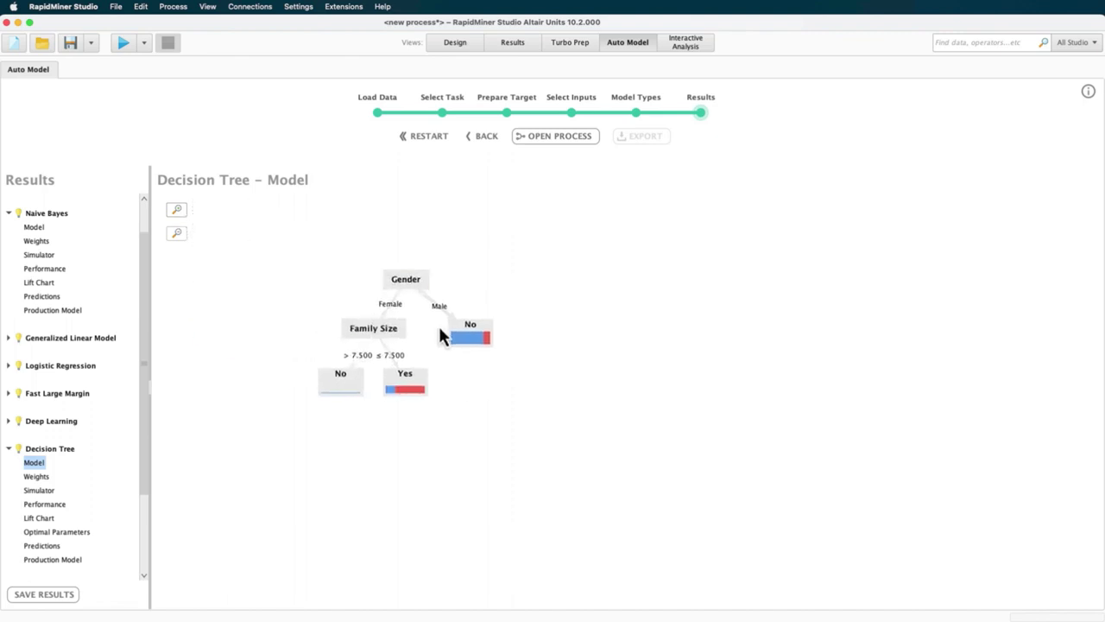
pyautogui.moveTo(458, 338); pyautogui.dragTo(480, 343)
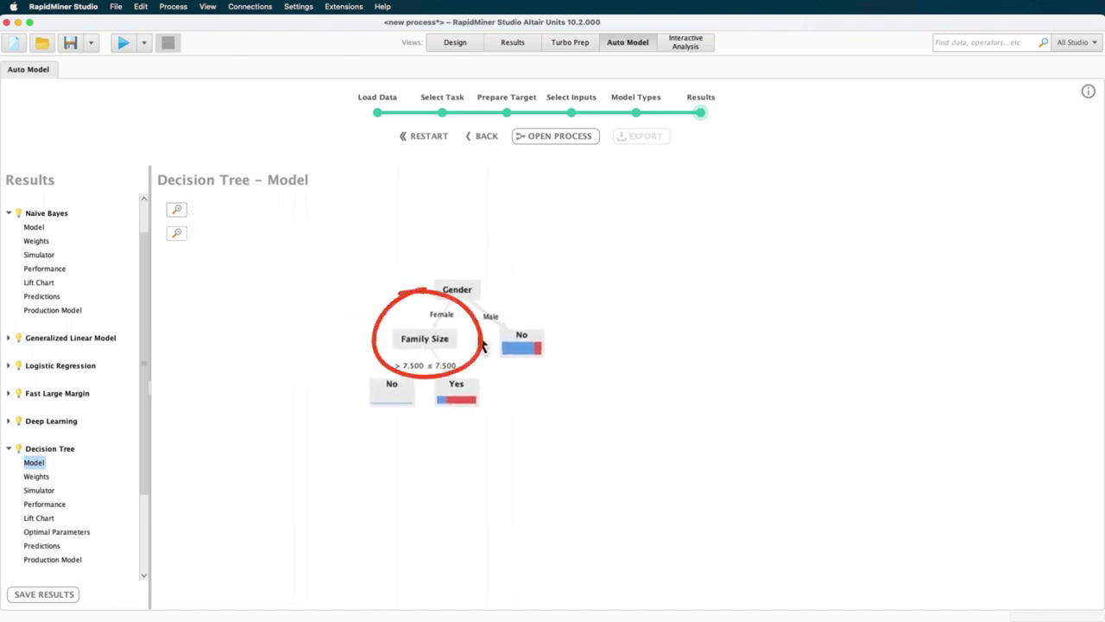